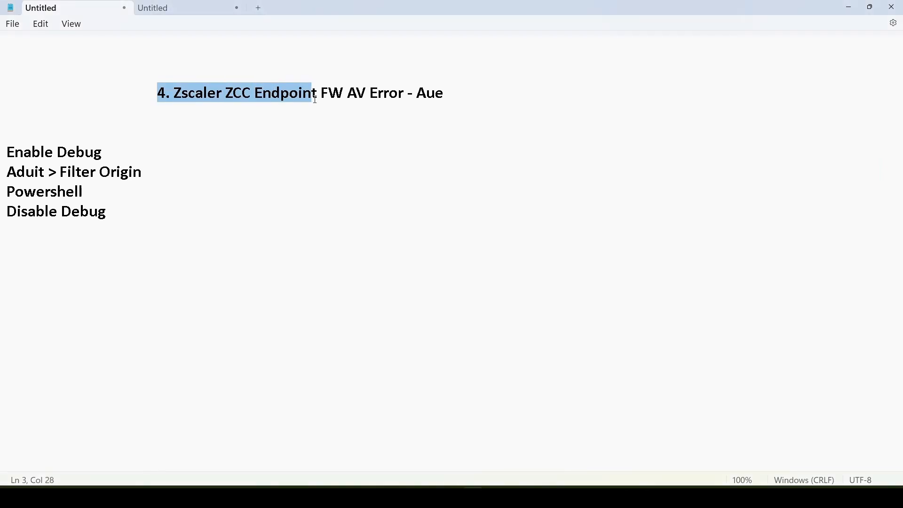
# Delete the trailing word "Aue" from the title line so it reads "4. Zscaler ZCC Endpoint FW AV Error -".
pyautogui.doubleClick(441, 97)
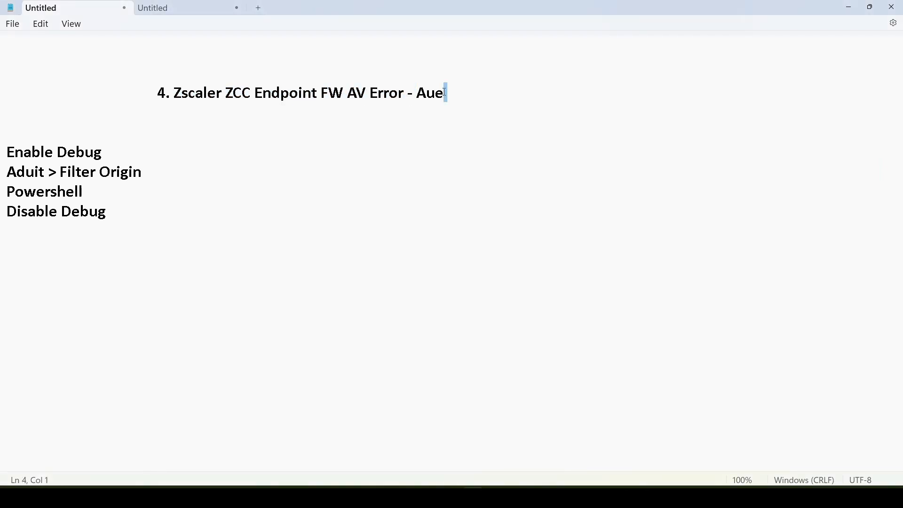
pyautogui.press('BackSpace')
pyautogui.press('BackSpace')
pyautogui.press('BackSpace')
pyautogui.press('BackSpace')
pyautogui.press('Return')
pyautogui.moveTo(253, 93); pyautogui.dragTo(401, 94)
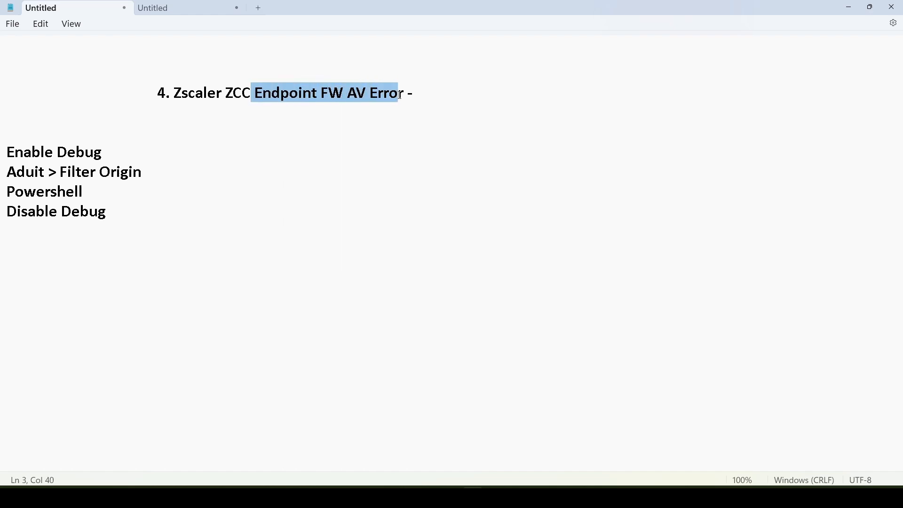
# Open Zscaler Client Connector and view its Internet Security connectivity details, returning to the notes.
pyautogui.click(768, 497)
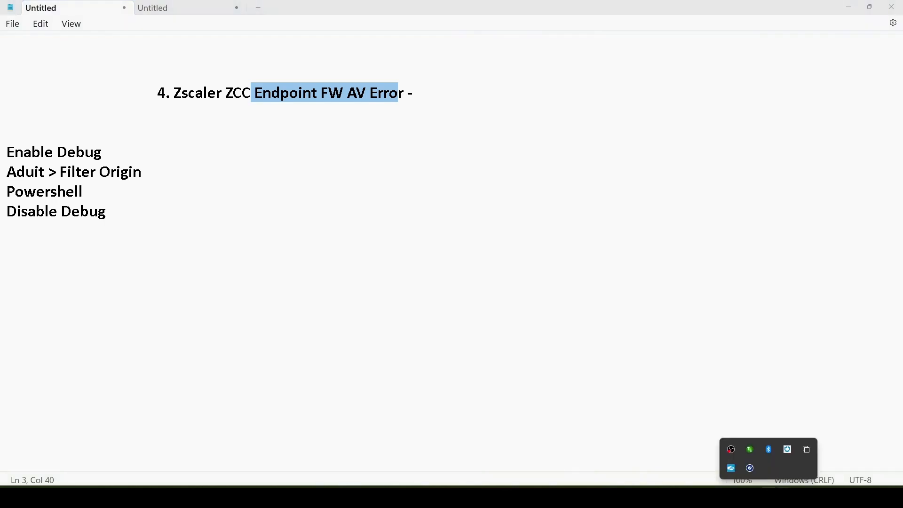
pyautogui.rightClick(734, 469)
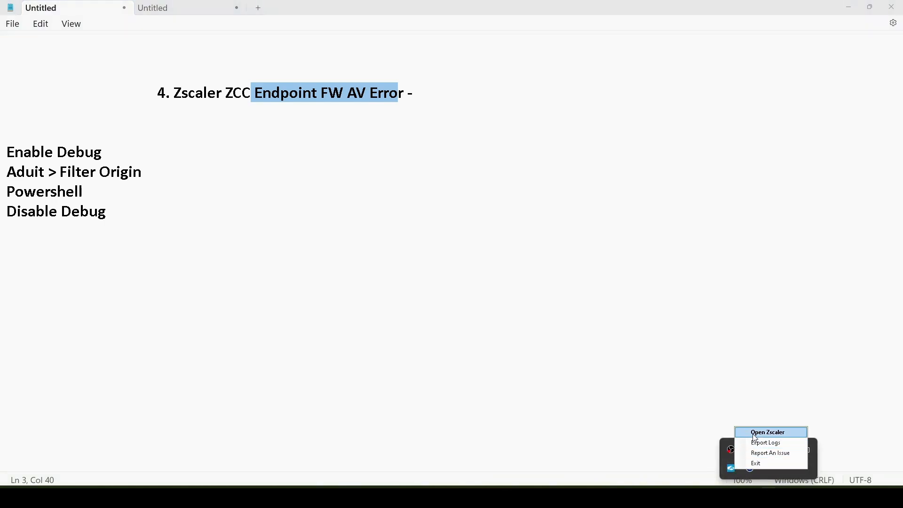
pyautogui.click(754, 432)
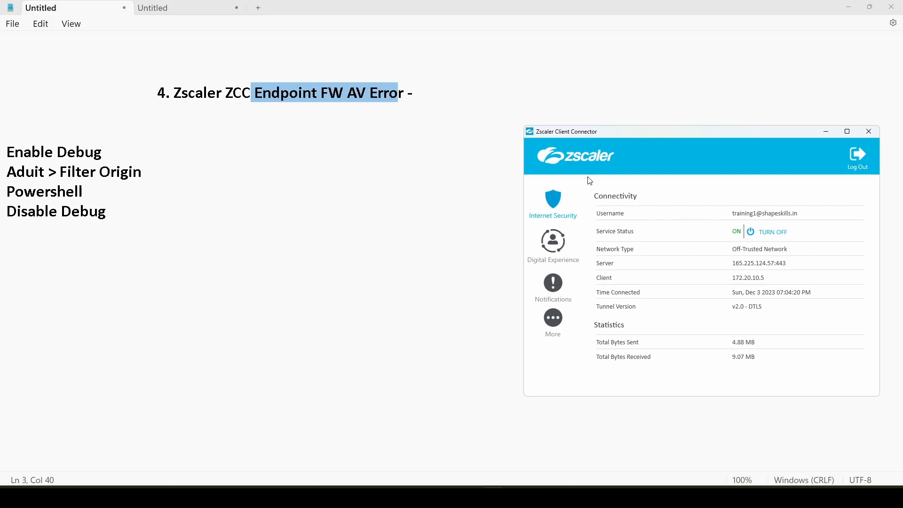
pyautogui.click(428, 97)
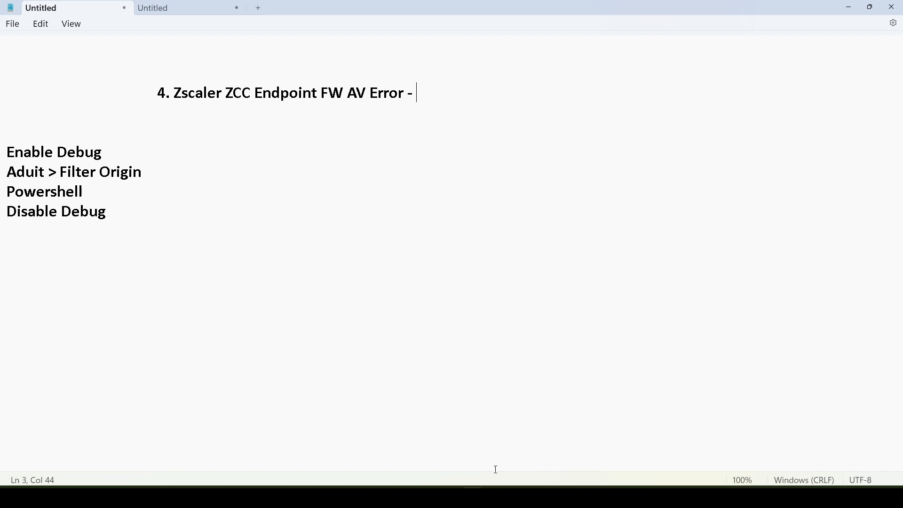
pyautogui.click(493, 497)
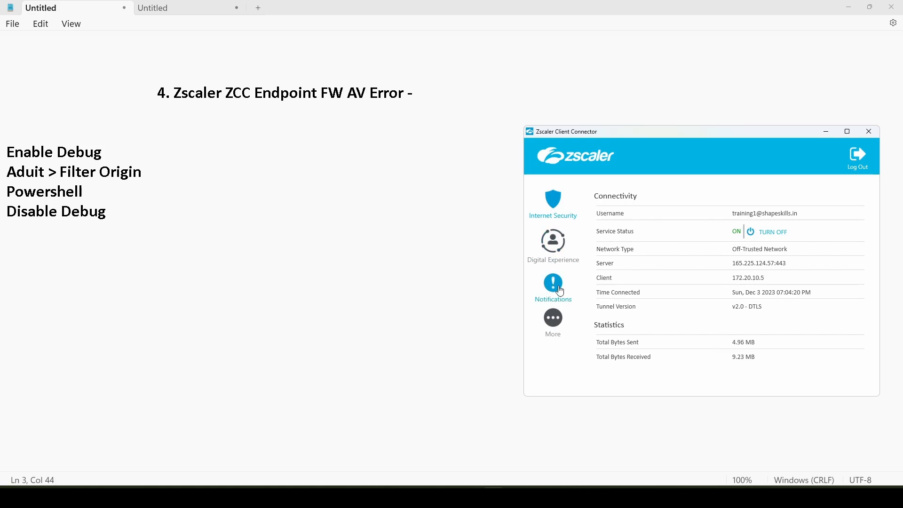
pyautogui.click(287, 228)
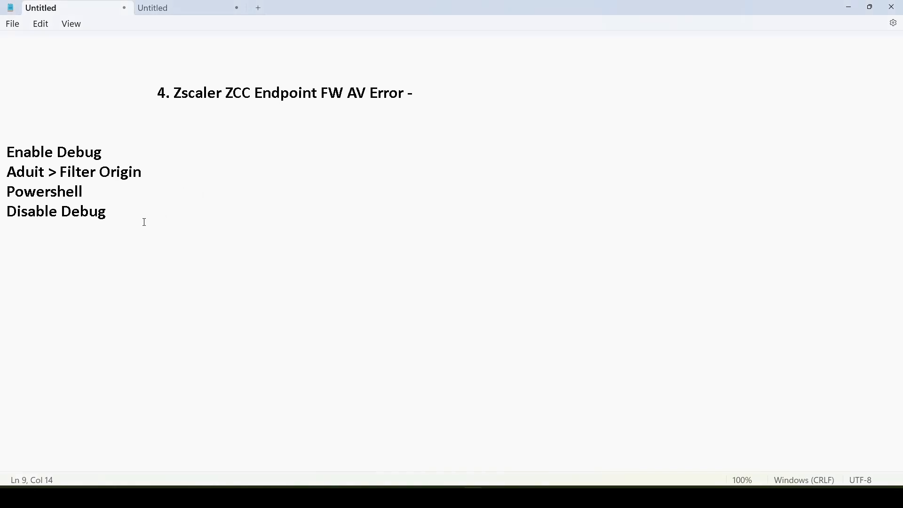
# Review the troubleshooting checklist in the notes, from Enable Debug through the audit filter and Powershell lines to Disable Debug.
pyautogui.moveTo(130, 222); pyautogui.dragTo(2, 153)
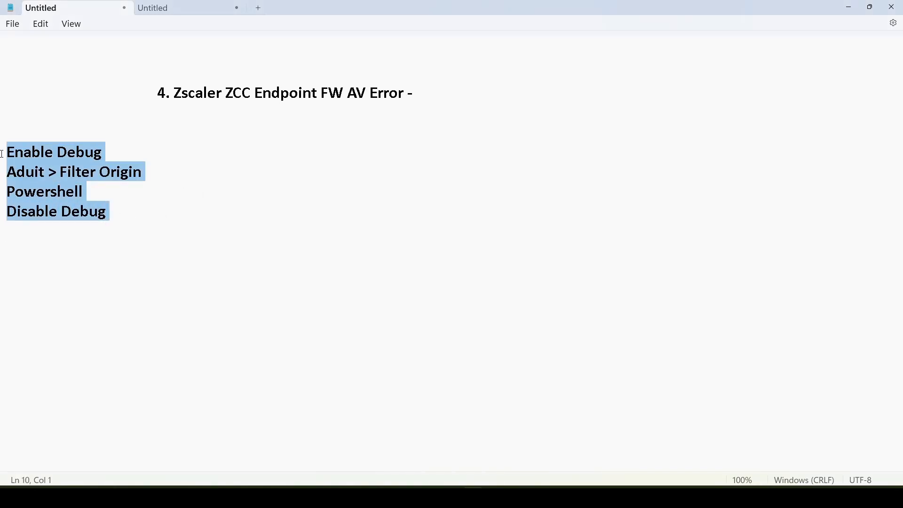
pyautogui.click(211, 144)
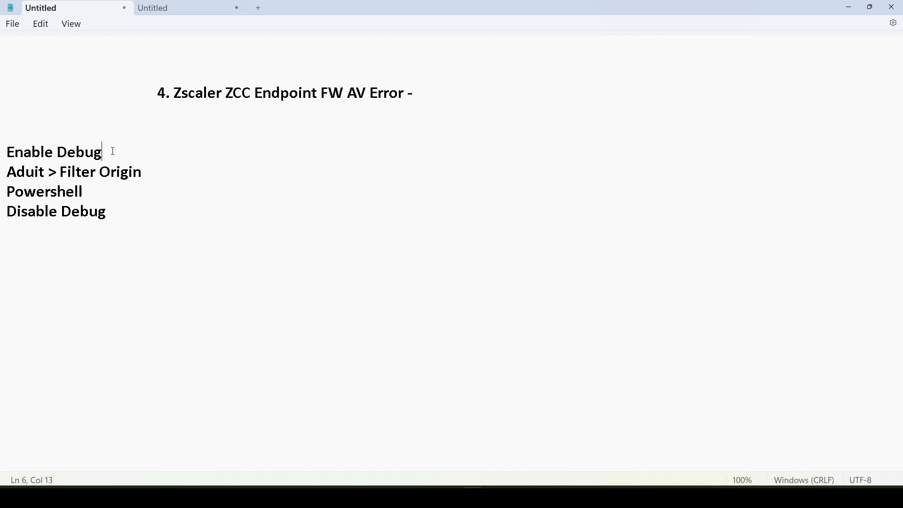
pyautogui.moveTo(114, 151); pyautogui.dragTo(2, 143)
pyautogui.moveTo(149, 170)
pyautogui.mouseDown()
pyautogui.moveTo(5, 172)
pyautogui.moveTo(99, 151)
pyautogui.moveTo(150, 156)
pyautogui.moveTo(155, 169)
pyautogui.mouseUp()
pyautogui.click(69, 172)
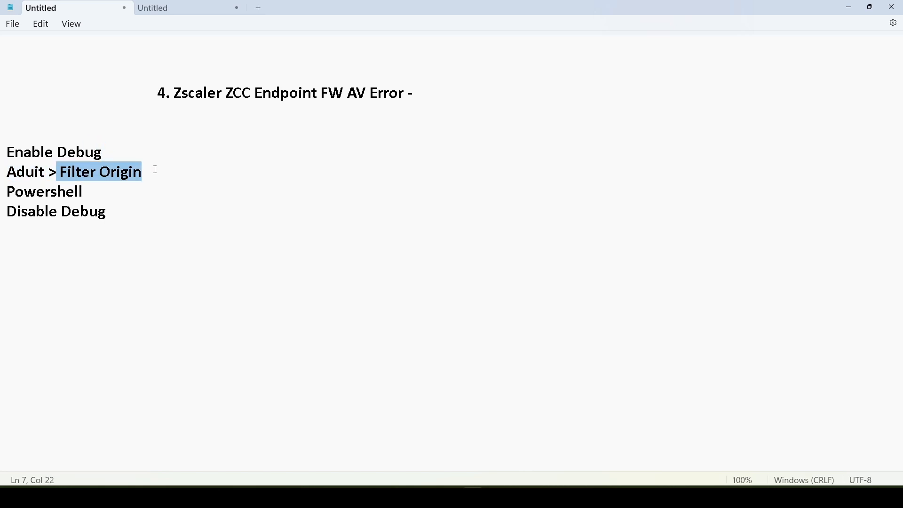
pyautogui.click(178, 180)
pyautogui.moveTo(90, 191); pyautogui.dragTo(2, 192)
pyautogui.click(108, 195)
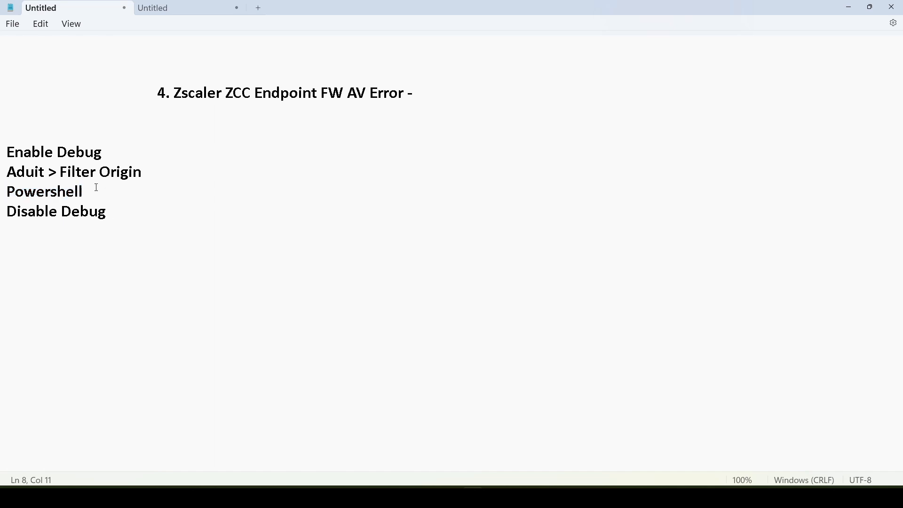
pyautogui.moveTo(95, 193); pyautogui.dragTo(6, 153)
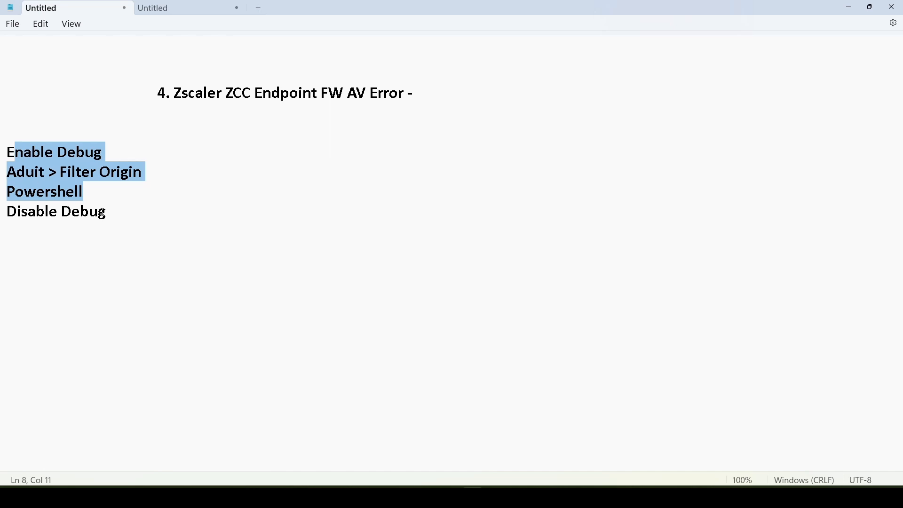
pyautogui.click(112, 213)
pyautogui.moveTo(117, 218); pyautogui.dragTo(2, 149)
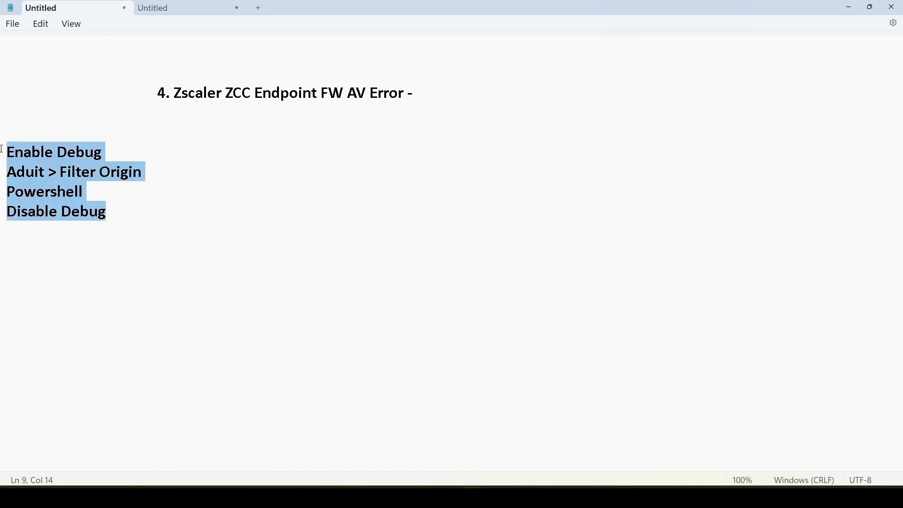
pyautogui.doubleClick(75, 157)
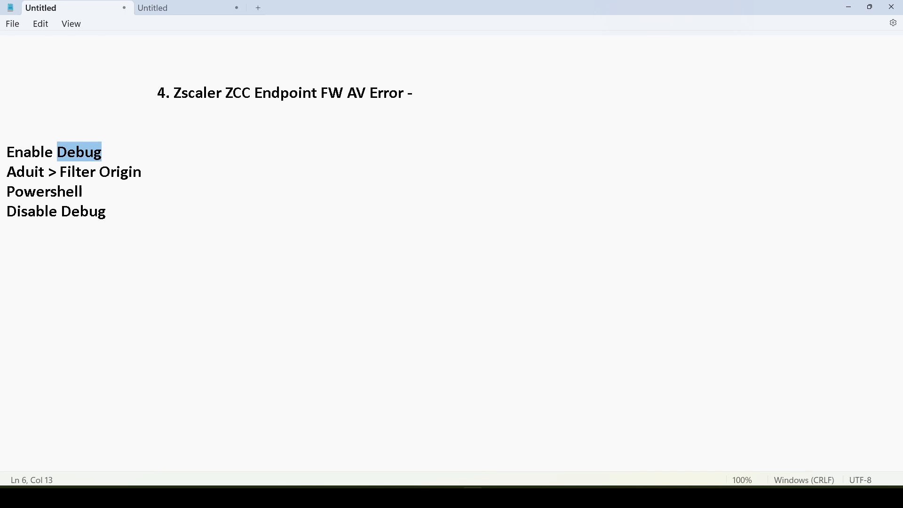
pyautogui.click(204, 497)
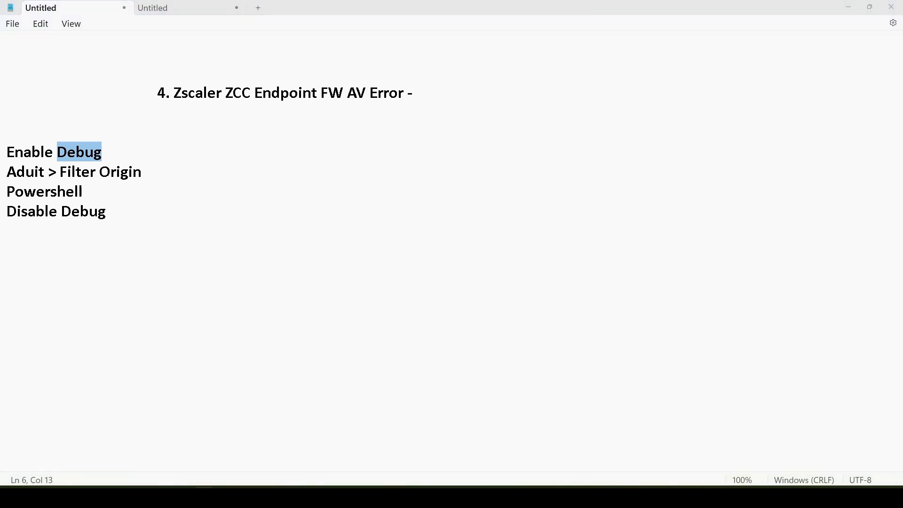
pyautogui.click(140, 225)
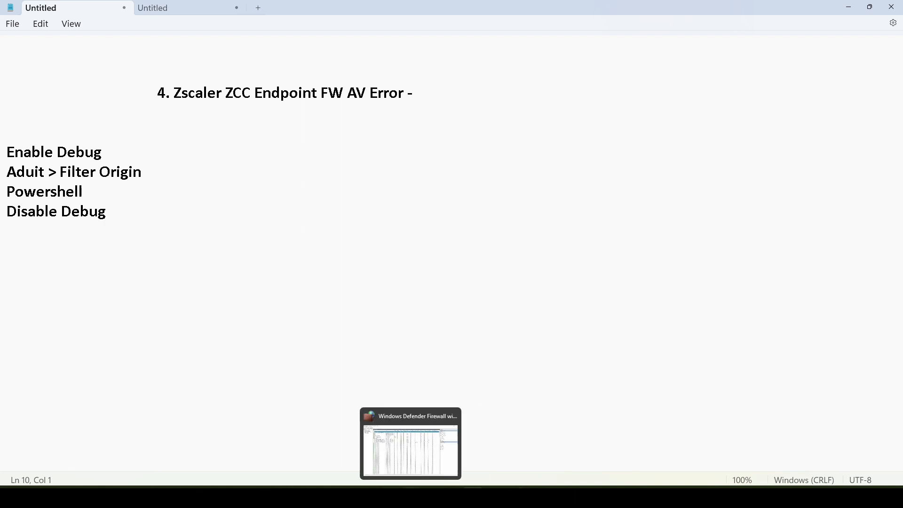
# Switch to Windows Defender Firewall and enable the Block-ZSATunnel outbound rule and the Block_ZSATunnel-IN inbound rule.
pyautogui.click(410, 463)
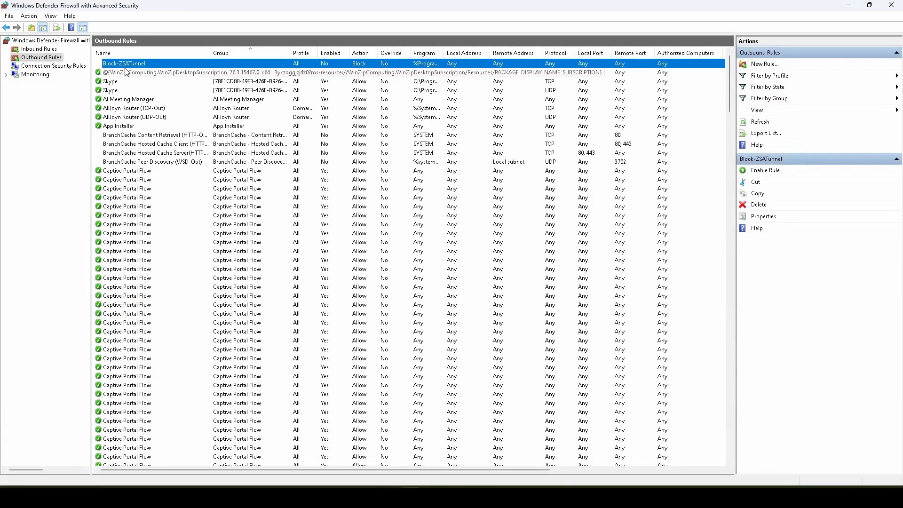
pyautogui.click(765, 171)
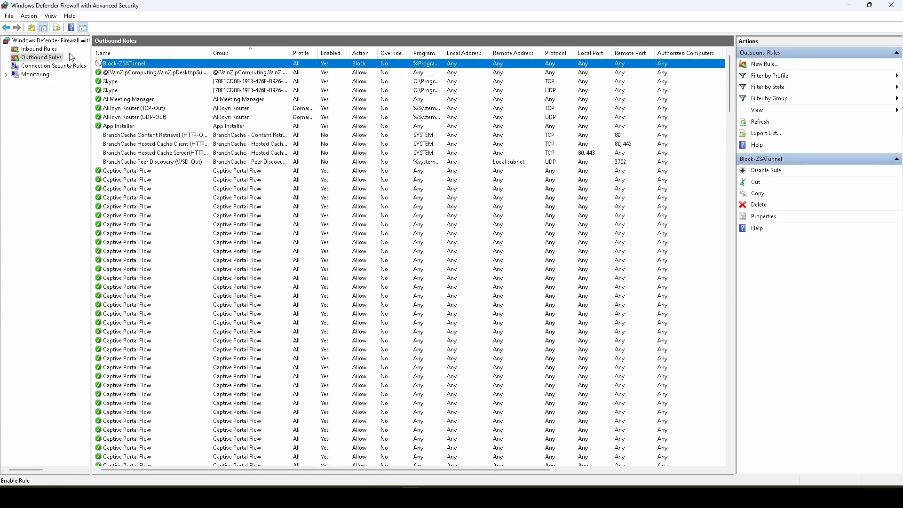
pyautogui.click(35, 48)
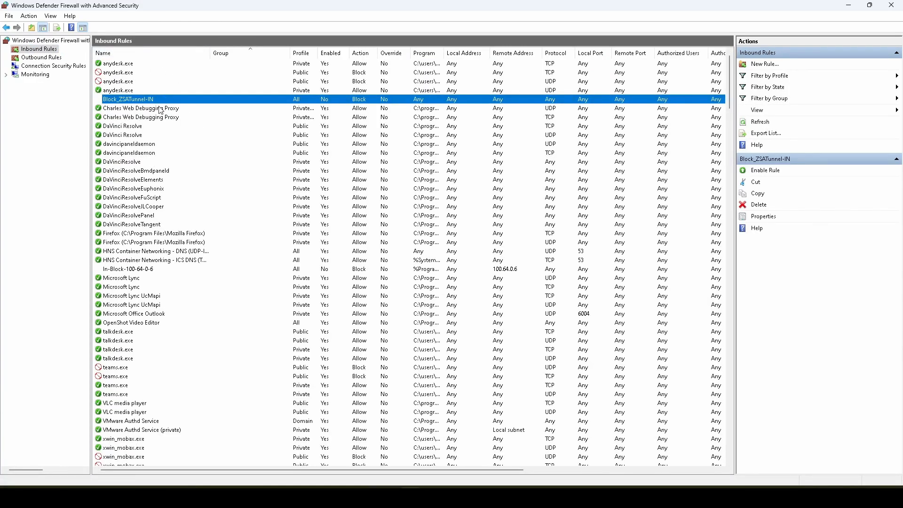
pyautogui.click(771, 171)
# Restart the service in Zscaler Client Connector and check the Internet Security connection status.
pyautogui.click(495, 488)
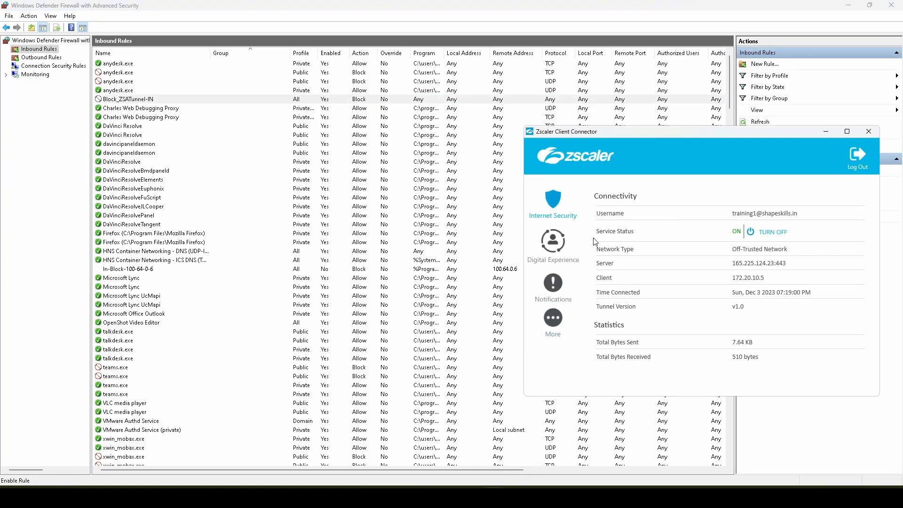
pyautogui.click(554, 319)
pyautogui.click(565, 239)
pyautogui.click(554, 320)
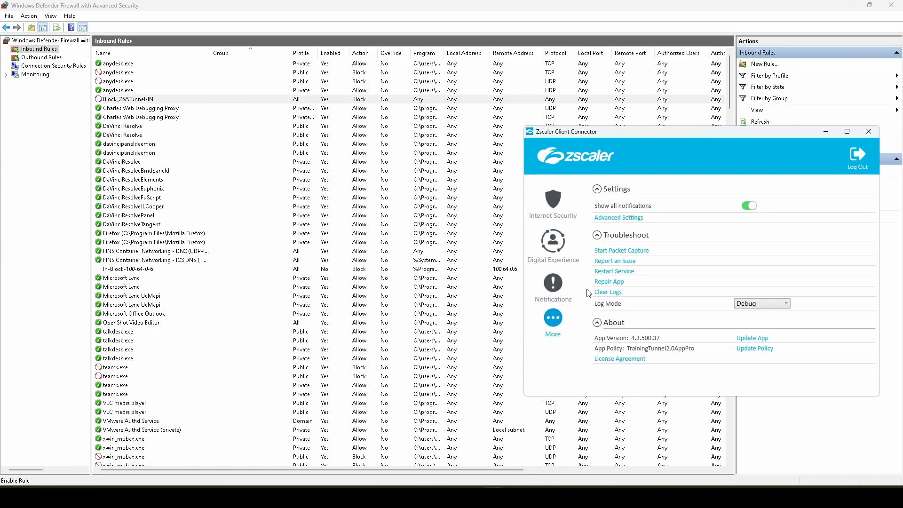
pyautogui.click(607, 272)
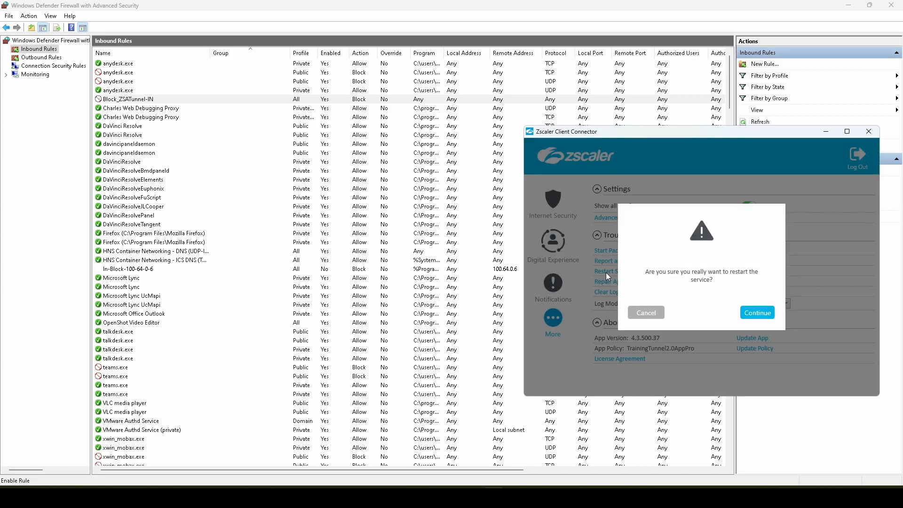
pyautogui.click(759, 314)
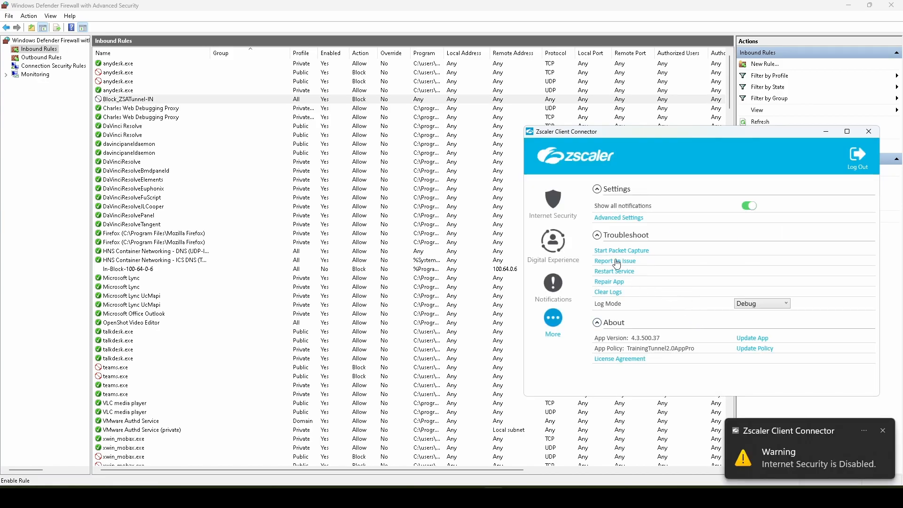
pyautogui.click(562, 209)
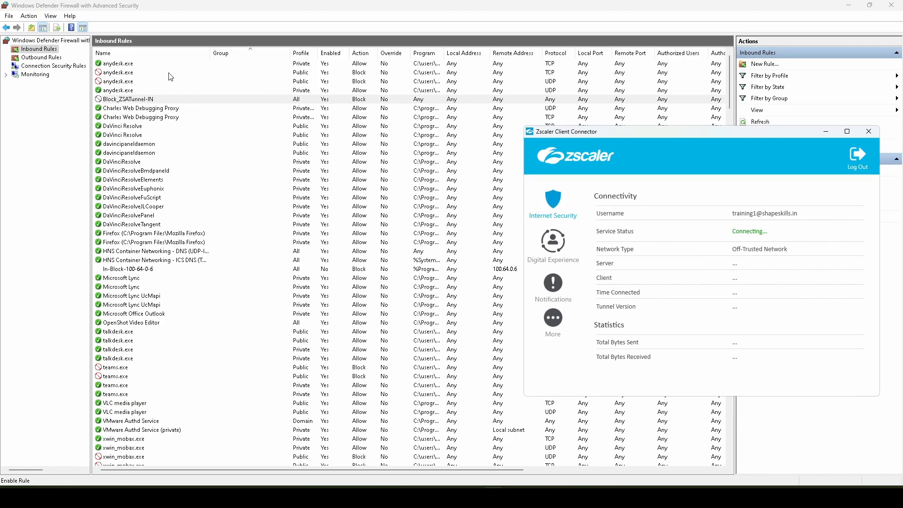
# Examine the Block_ZSATunnel-IN rule's properties in Windows Defender Firewall, covering programs, remote computers, local principals and IP scope.
pyautogui.doubleClick(134, 101)
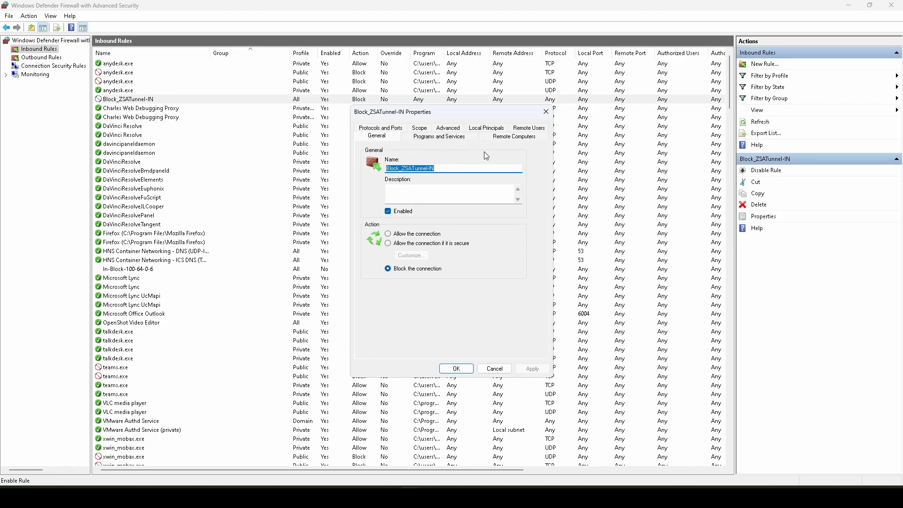
pyautogui.click(440, 137)
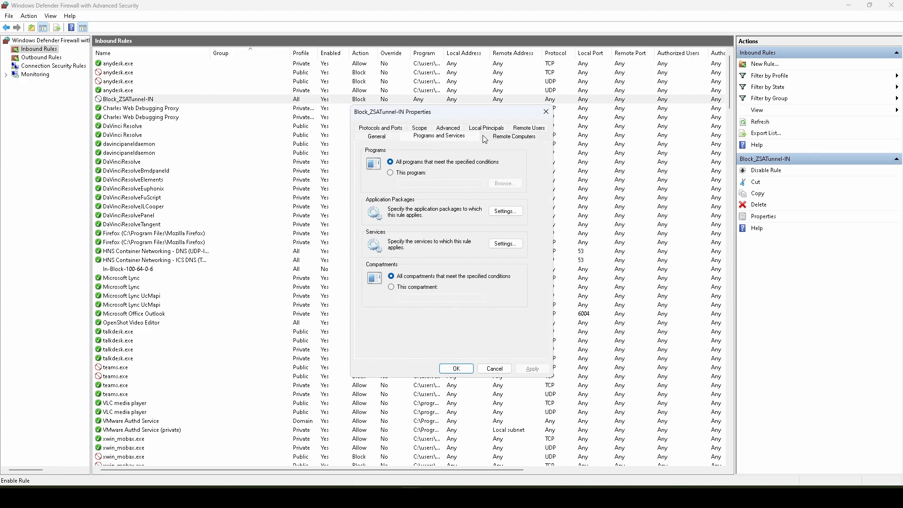
pyautogui.click(503, 139)
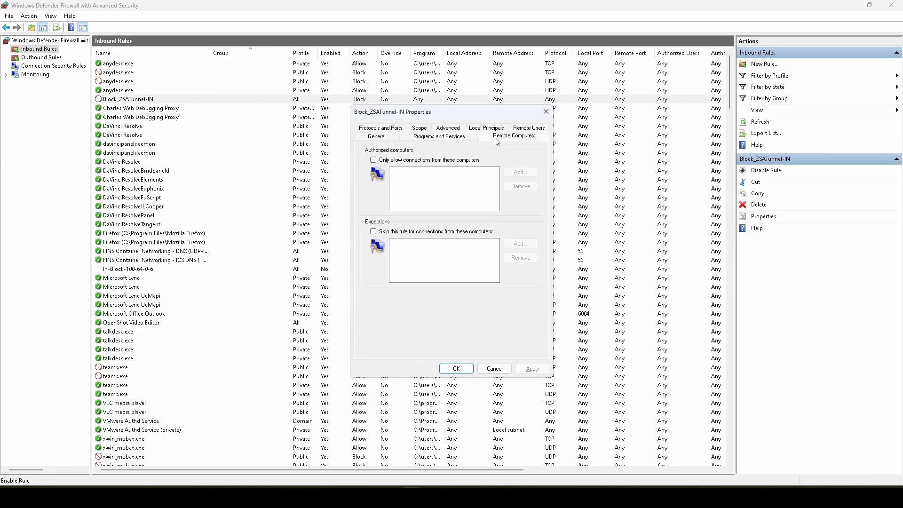
pyautogui.click(518, 130)
pyautogui.click(491, 138)
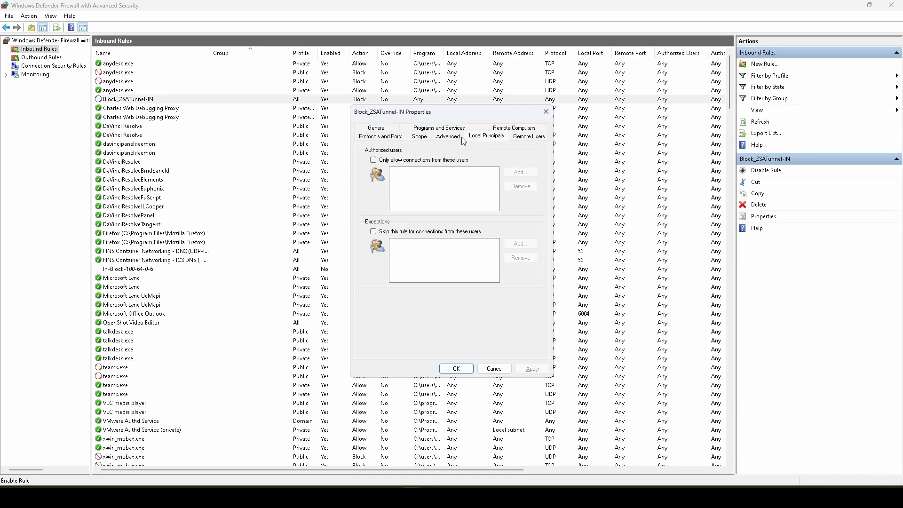
pyautogui.click(459, 138)
pyautogui.click(422, 139)
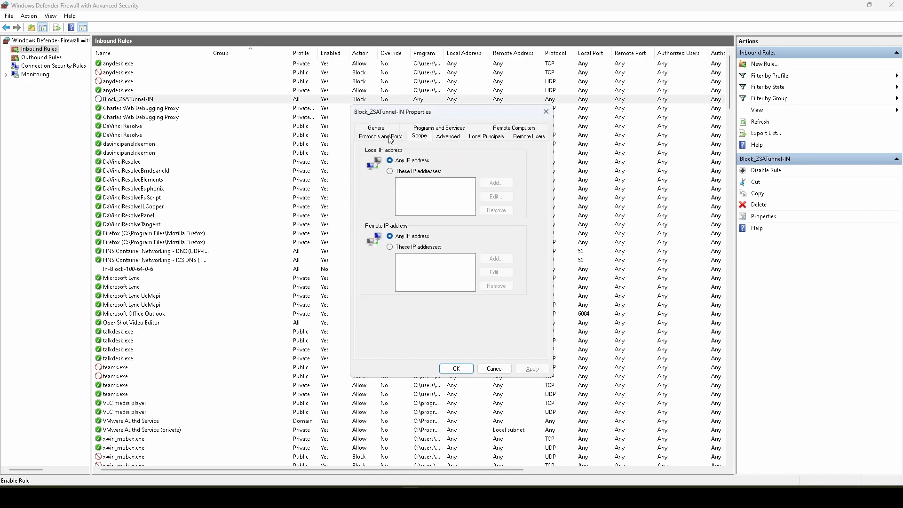
# Restrict the Block_ZSATunnel-IN rule to the program ZSATunnel.exe and apply the change.
pyautogui.click(432, 129)
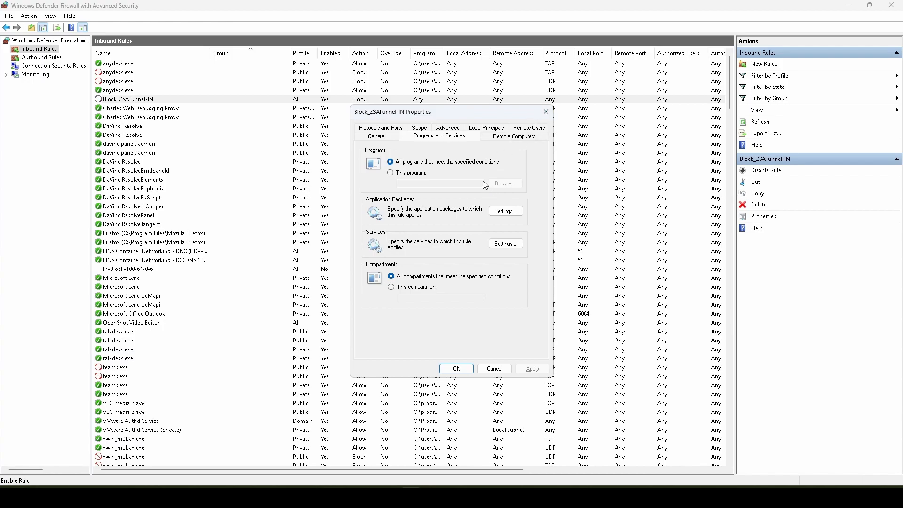
pyautogui.click(417, 175)
pyautogui.click(506, 183)
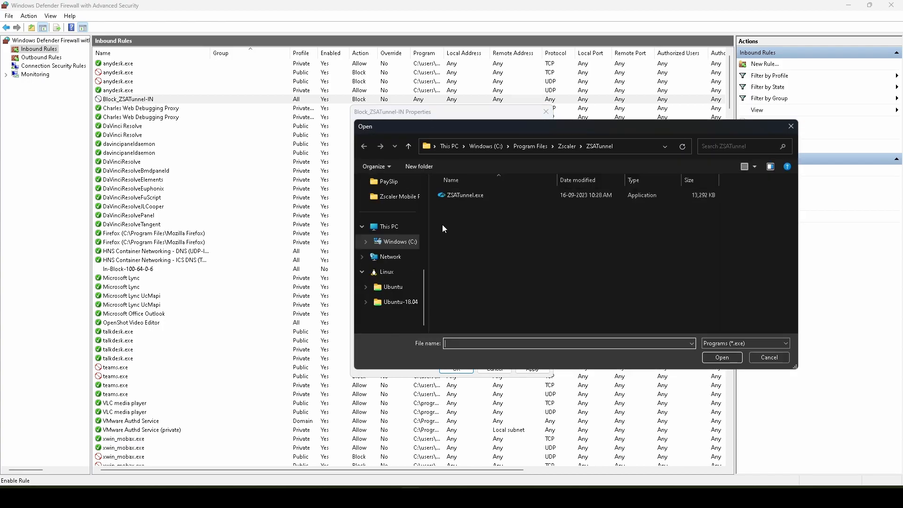
pyautogui.click(465, 195)
pyautogui.click(722, 358)
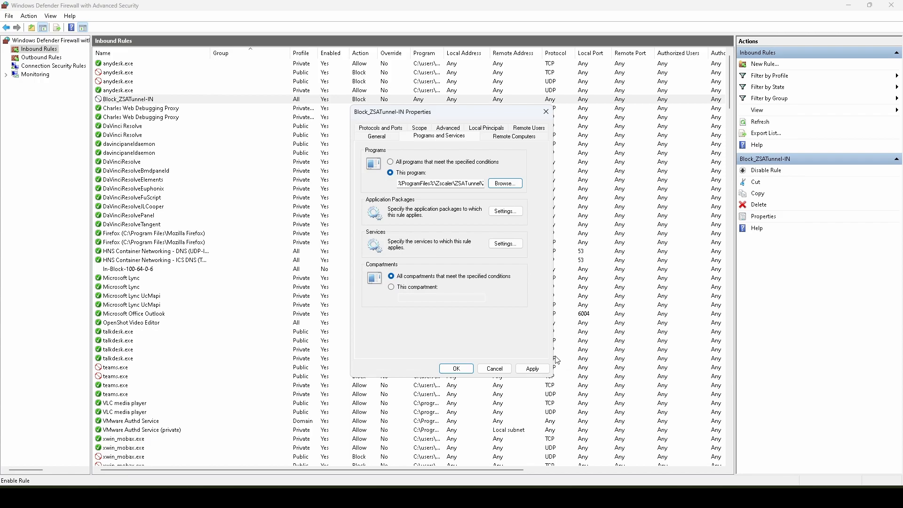
pyautogui.click(532, 369)
pyautogui.click(456, 369)
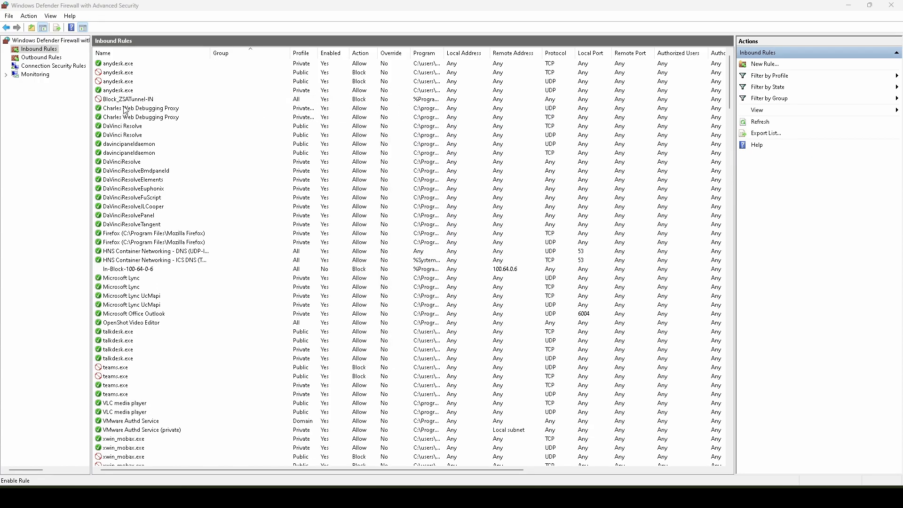
pyautogui.click(152, 100)
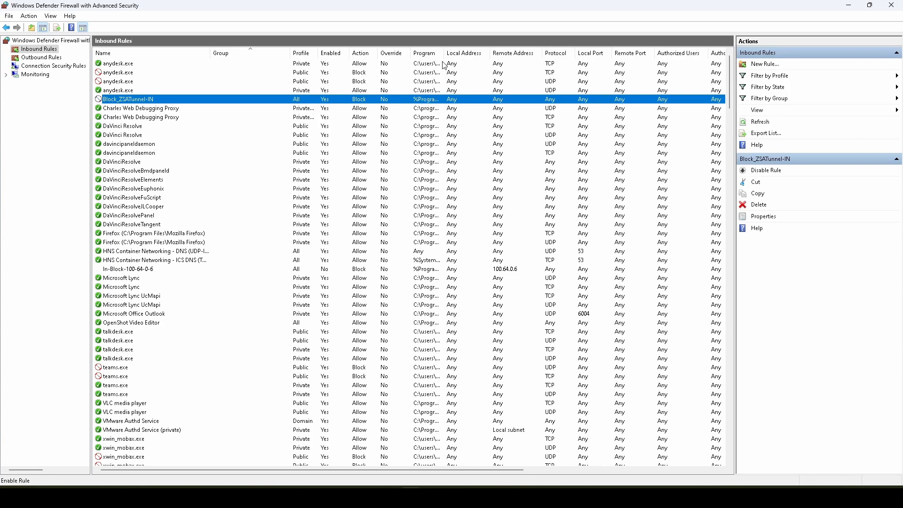
# Widen the Program column for the inbound and outbound rules to show full paths, and check the service status in Zscaler Client Connector.
pyautogui.moveTo(445, 52); pyautogui.dragTo(594, 53)
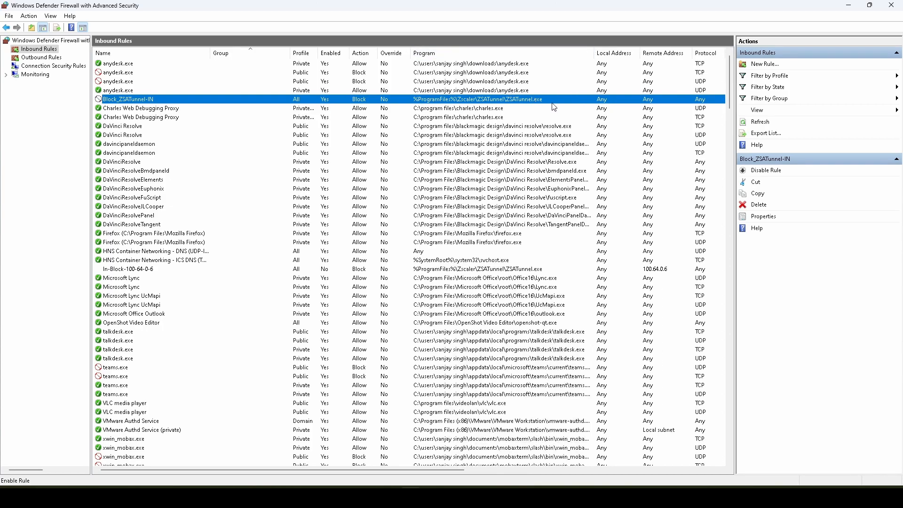
pyautogui.click(40, 58)
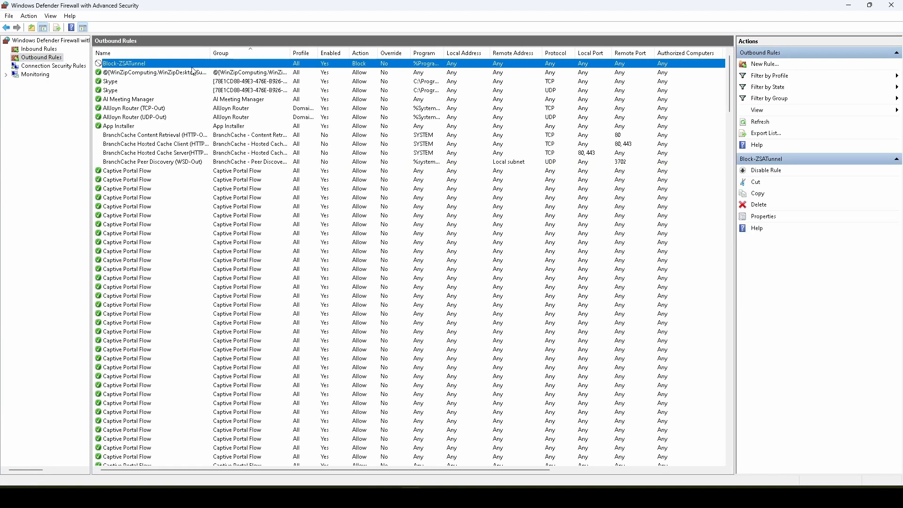
pyautogui.moveTo(444, 54); pyautogui.dragTo(555, 53)
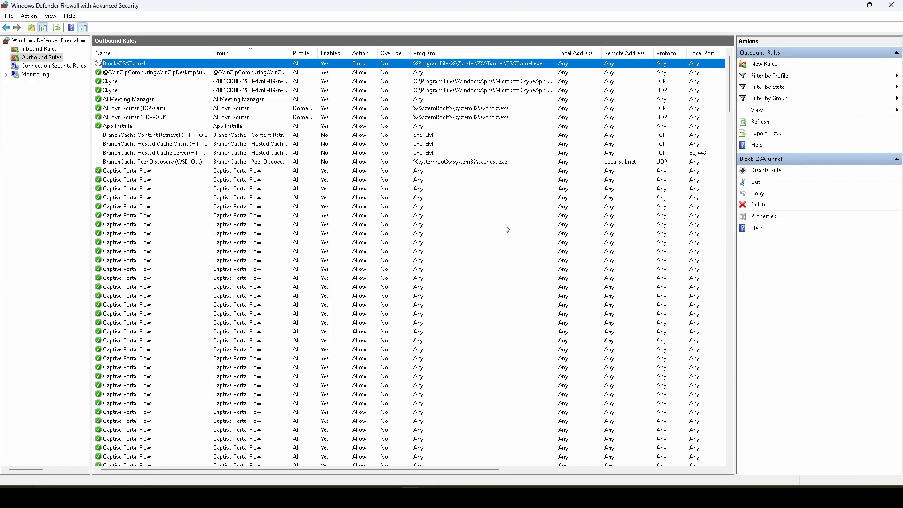
pyautogui.click(496, 487)
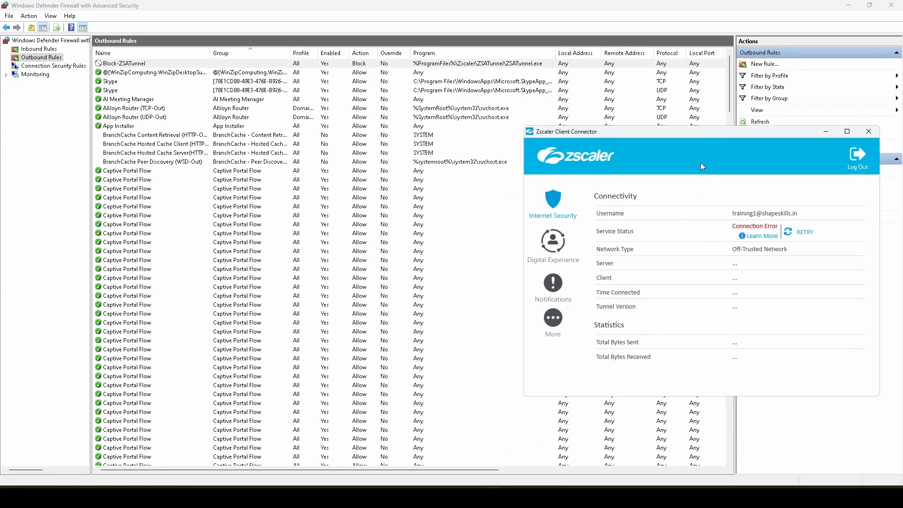
pyautogui.moveTo(698, 141); pyautogui.dragTo(676, 139)
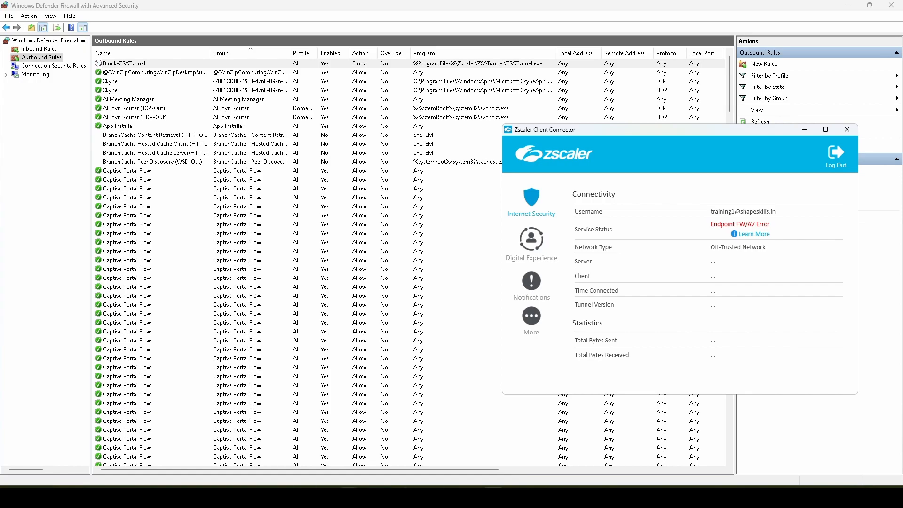
# Switch to the administrator Command Prompt and review the earlier Auditpol commands for Filtering Platform Packet Drop and Filtering Platform Connection.
pyautogui.click(369, 498)
pyautogui.click(364, 307)
pyautogui.press('Escape')
pyautogui.press('Return')
pyautogui.press('Return')
pyautogui.press('Return')
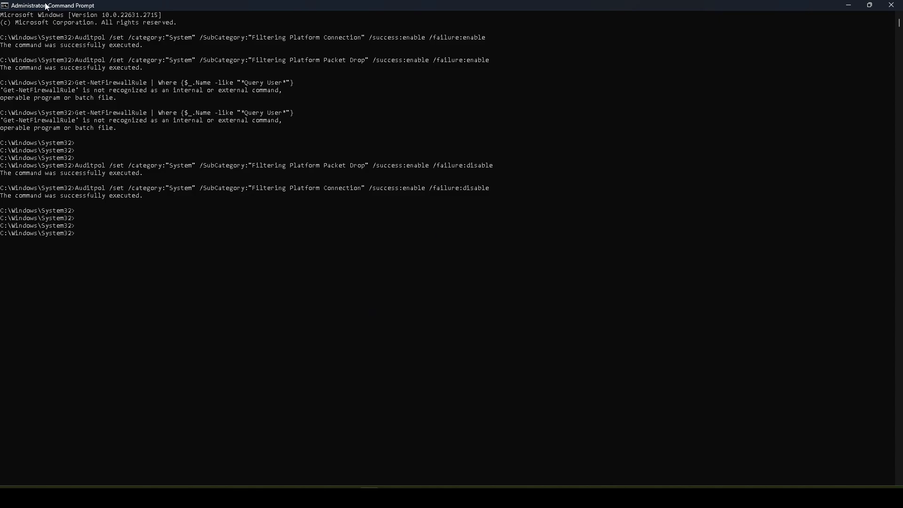
pyautogui.click(125, 202)
pyautogui.moveTo(77, 166); pyautogui.dragTo(486, 170)
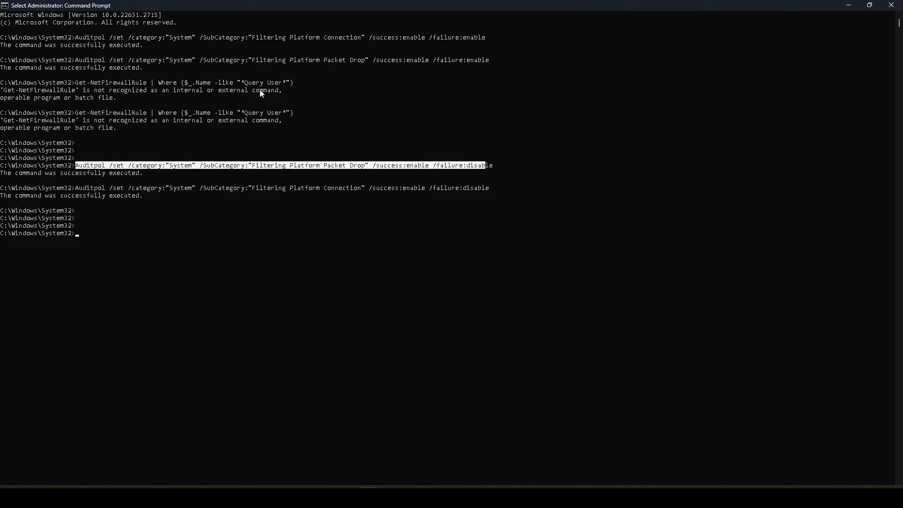
pyautogui.moveTo(76, 37); pyautogui.dragTo(487, 44)
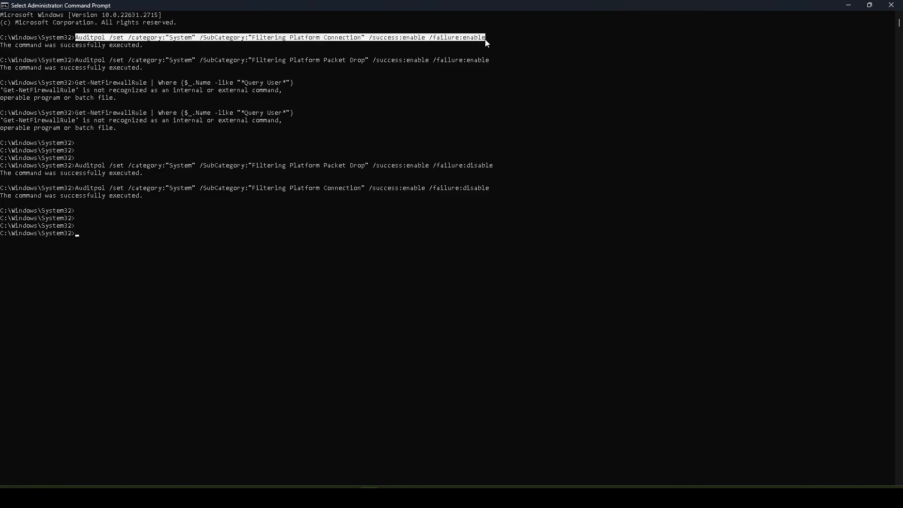
pyautogui.rightClick(322, 229)
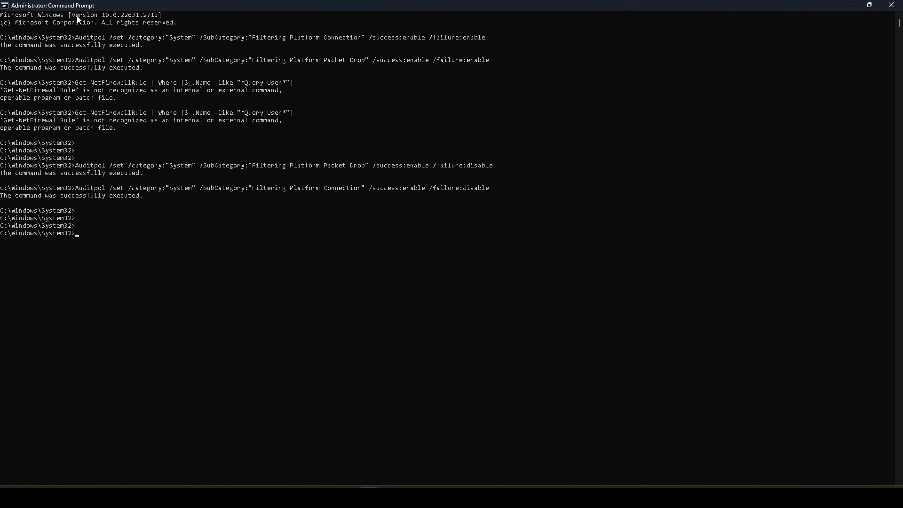
# Rerun the Auditpol command that enables success and failure auditing for the System subcategory Filtering Platform Connection.
pyautogui.moveTo(76, 38); pyautogui.dragTo(482, 43)
pyautogui.hotkey('ctrl', 'c')
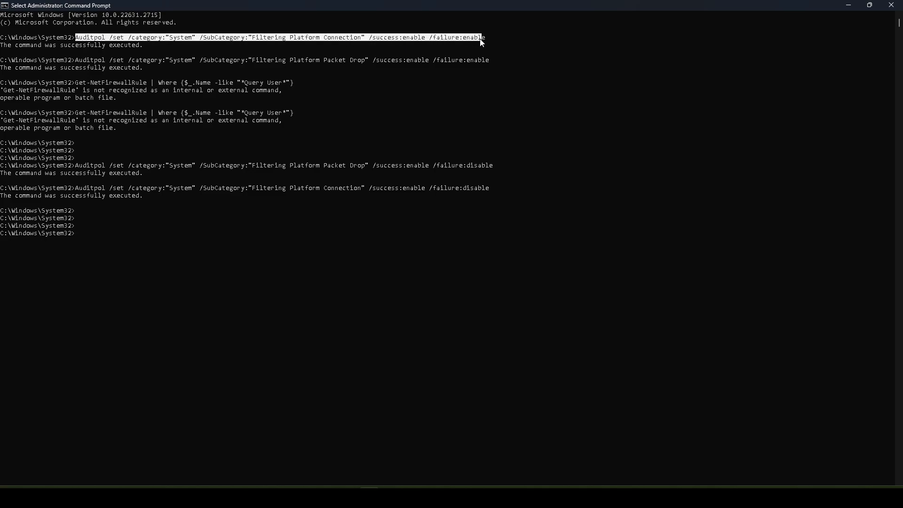
pyautogui.rightClick(483, 41)
pyautogui.rightClick(272, 274)
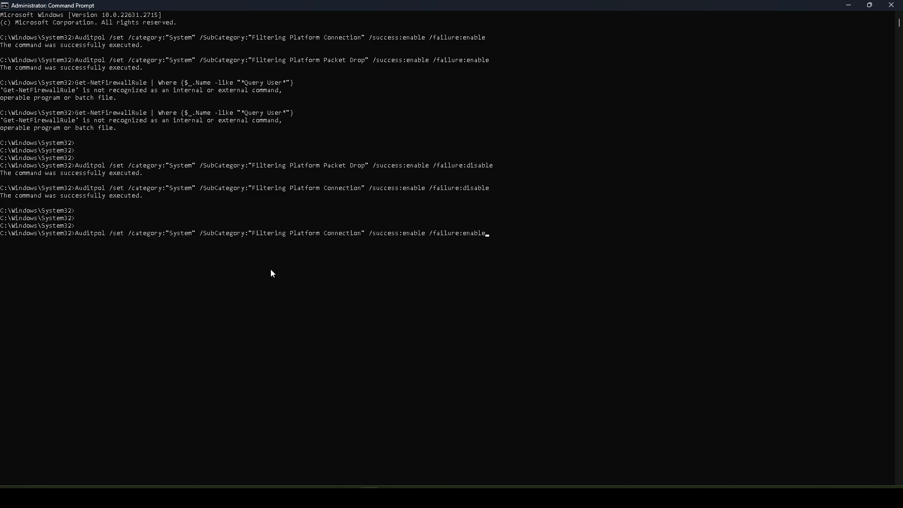
pyautogui.moveTo(252, 235); pyautogui.dragTo(362, 235)
pyautogui.click(387, 239)
pyautogui.rightClick(386, 238)
pyautogui.press('Return')
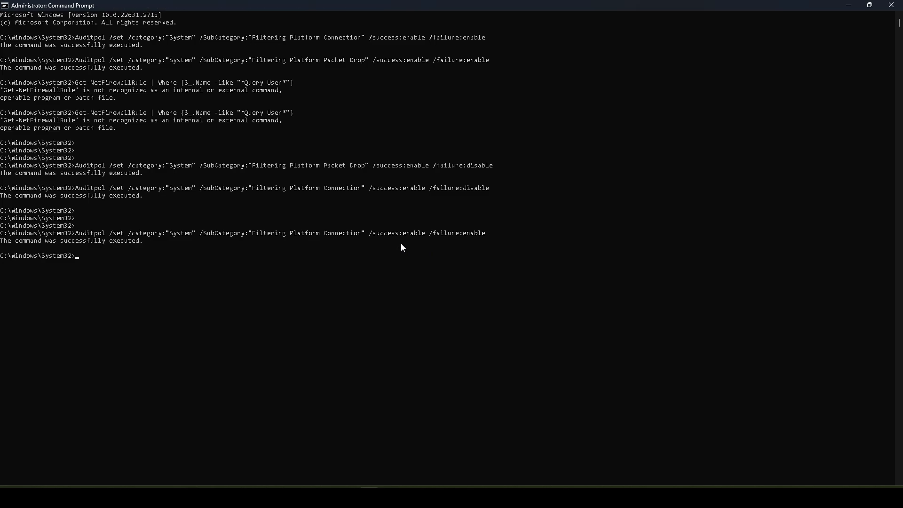
pyautogui.moveTo(76, 234); pyautogui.dragTo(152, 242)
pyautogui.click(164, 234)
# Try to rerun the Auditpol command for Filtering Platform Packet Drop, copied together with the prompt's ">" character.
pyautogui.moveTo(74, 60); pyautogui.dragTo(488, 65)
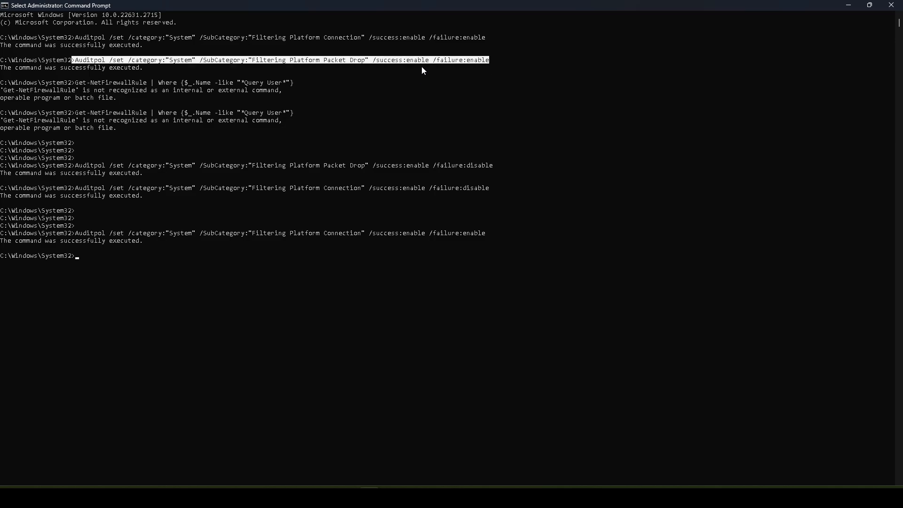
pyautogui.hotkey('ctrl', 'c')
pyautogui.hotkey('ctrl', 'v')
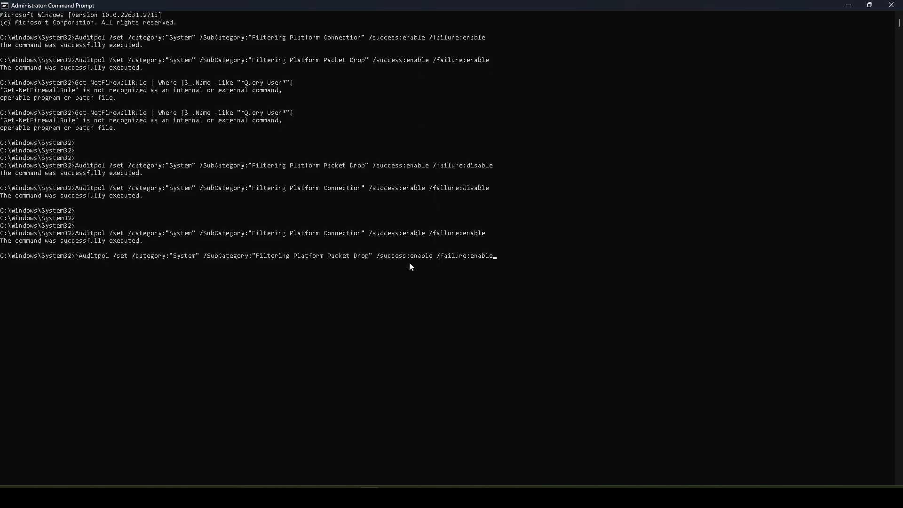
pyautogui.press('Return')
pyautogui.moveTo(257, 260); pyautogui.dragTo(348, 266)
pyautogui.click(344, 271)
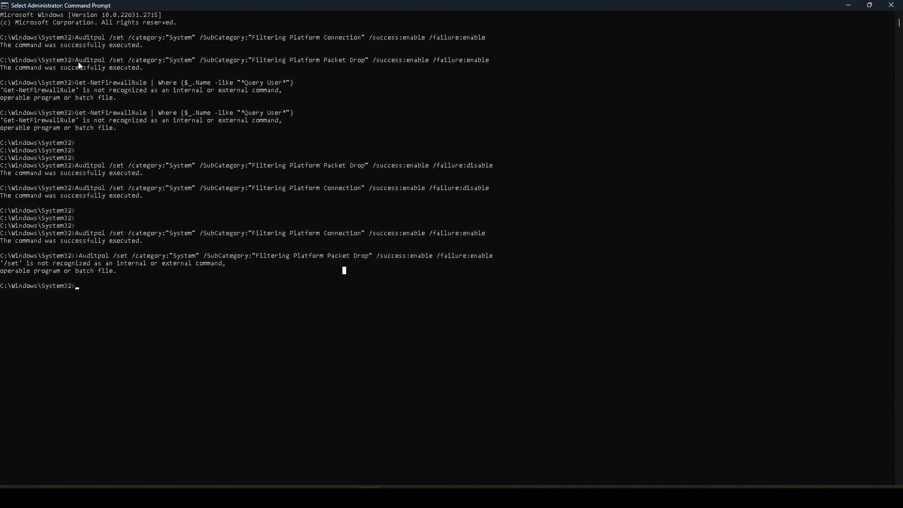
# Rerun the Auditpol command that enables success and failure auditing for the System subcategory Filtering Platform Packet Drop.
pyautogui.moveTo(75, 63); pyautogui.dragTo(491, 68)
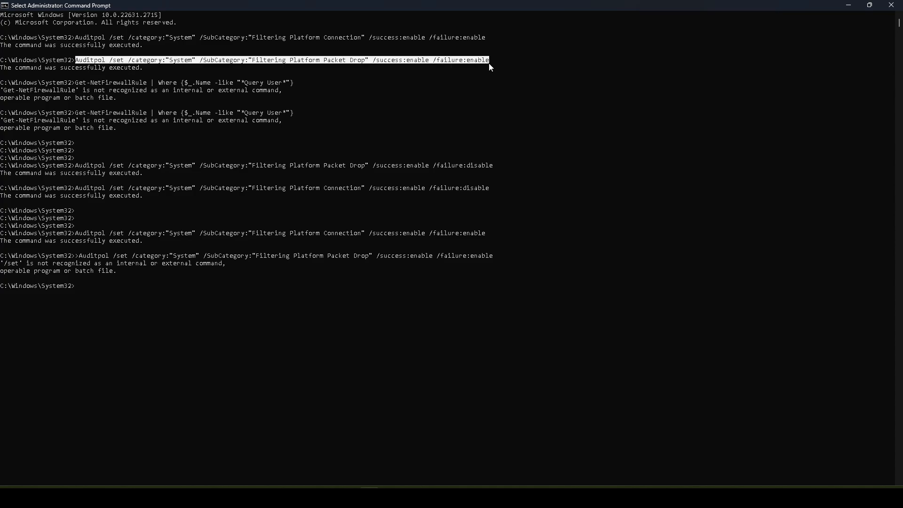
pyautogui.hotkey('ctrl', 'c')
pyautogui.hotkey('ctrl', 'v')
pyautogui.press('Return')
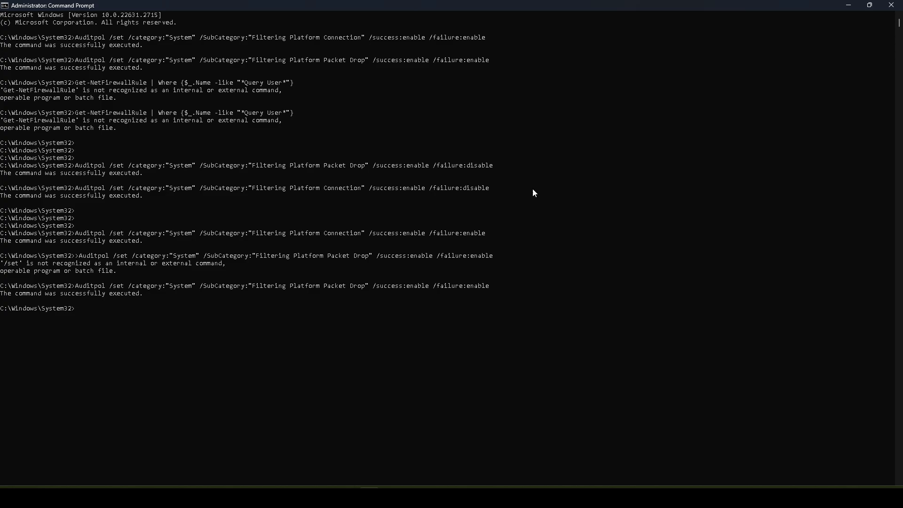
pyautogui.moveTo(53, 157); pyautogui.dragTo(104, 310)
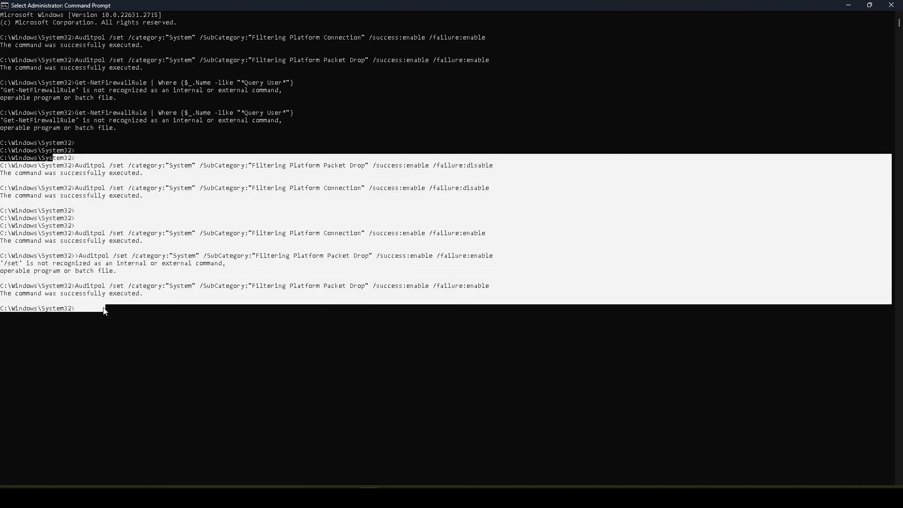
pyautogui.click(115, 218)
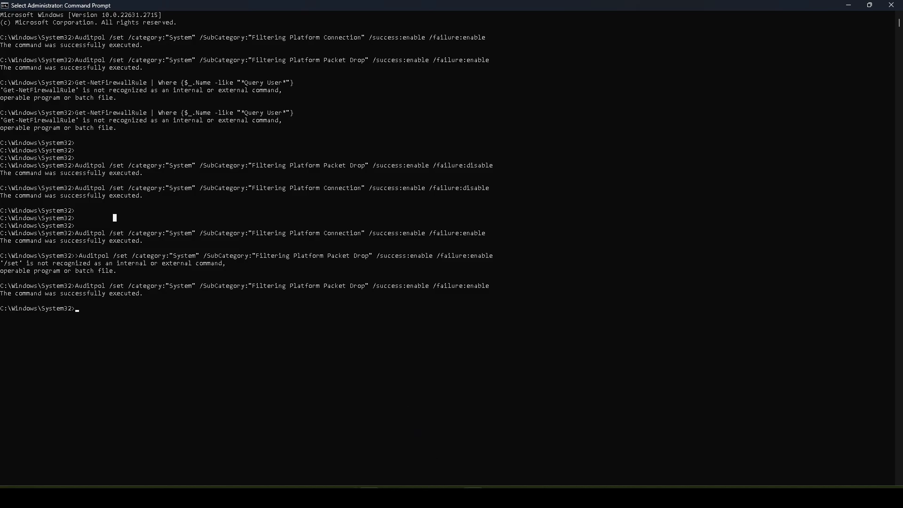
# Highlight the "Aduit > Filter Origin" note in Notepad, and restart the service in Zscaler Client Connector.
pyautogui.click(472, 497)
pyautogui.moveTo(144, 177); pyautogui.dragTo(16, 175)
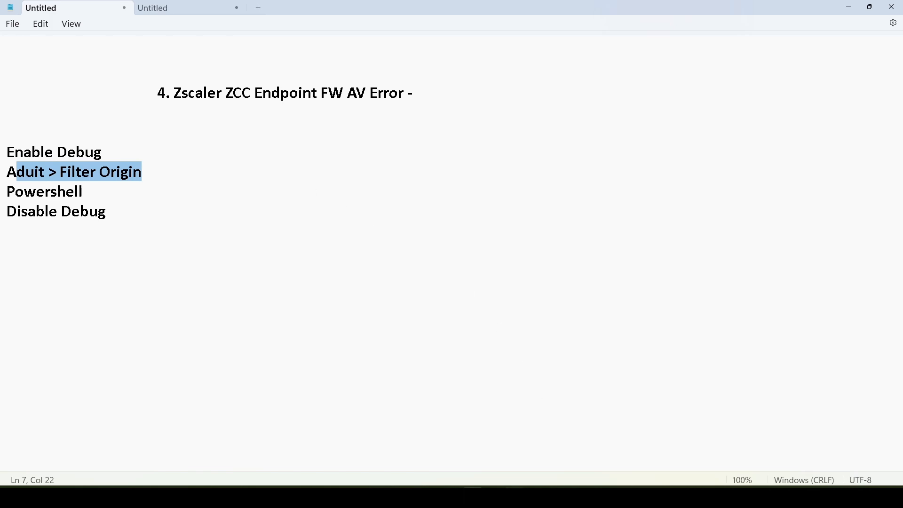
pyautogui.hotkey('alt', 'Tab')
pyautogui.click(532, 317)
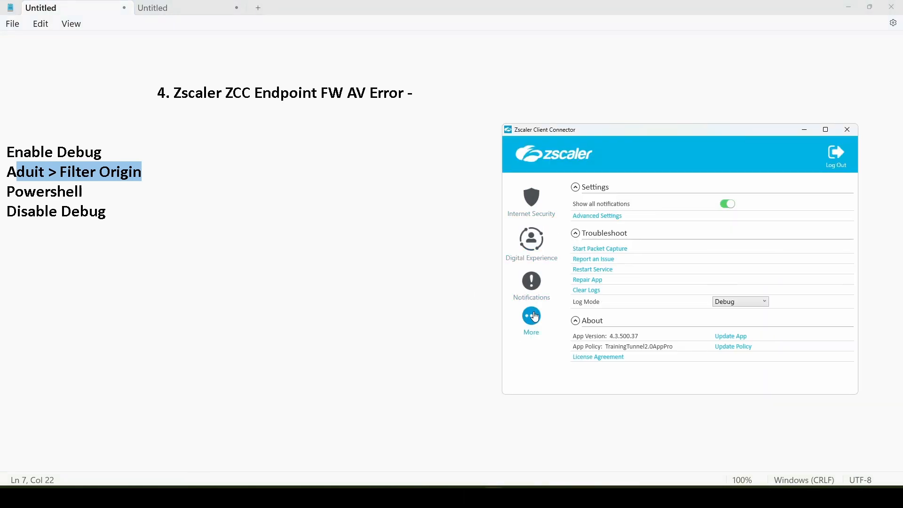
pyautogui.click(588, 269)
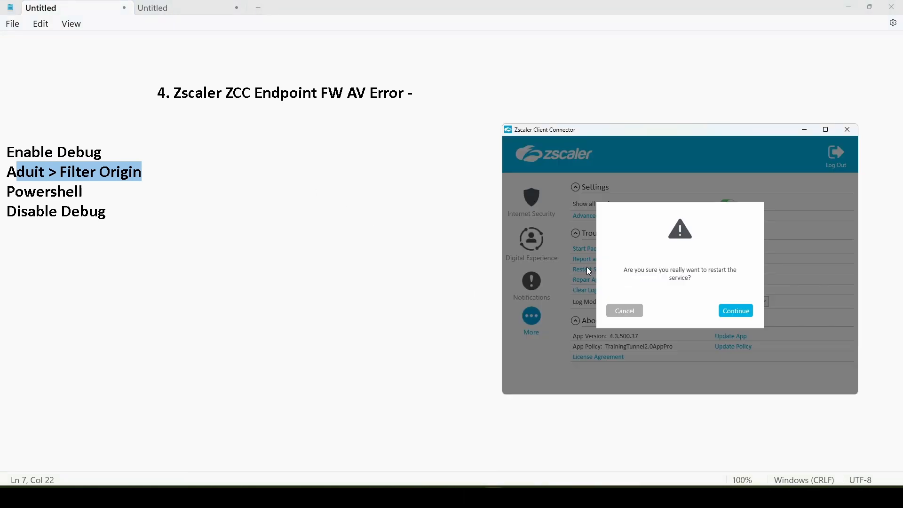
pyautogui.click(735, 311)
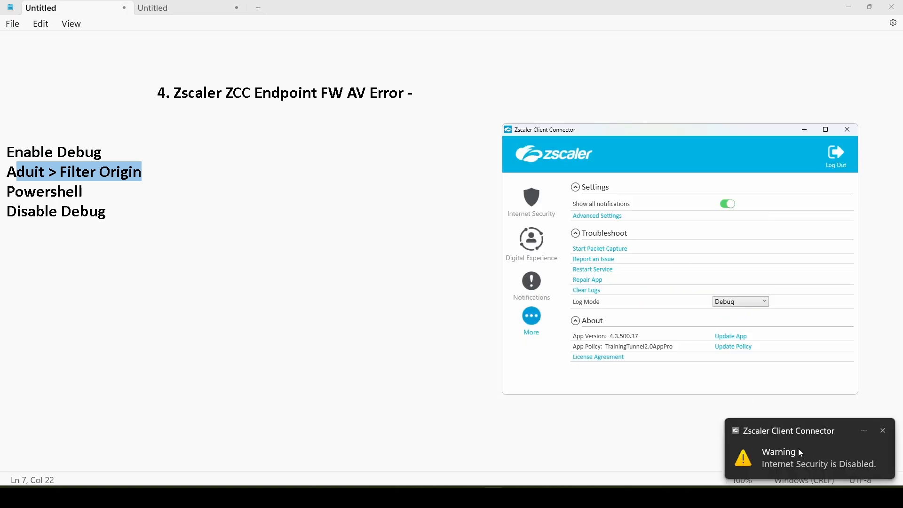
# Check the Internet Security service status in Zscaler Client Connector after the restart, alongside the firewall's outbound rules.
pyautogui.click(531, 199)
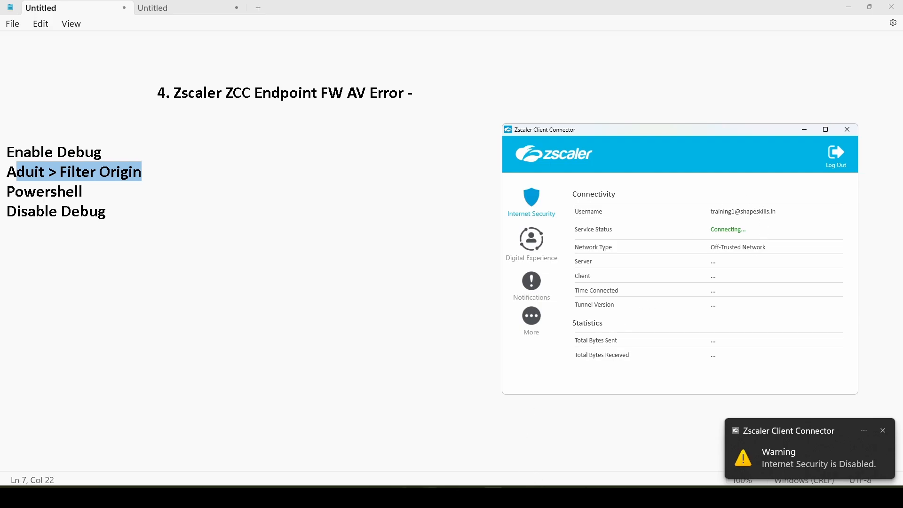
pyautogui.click(410, 497)
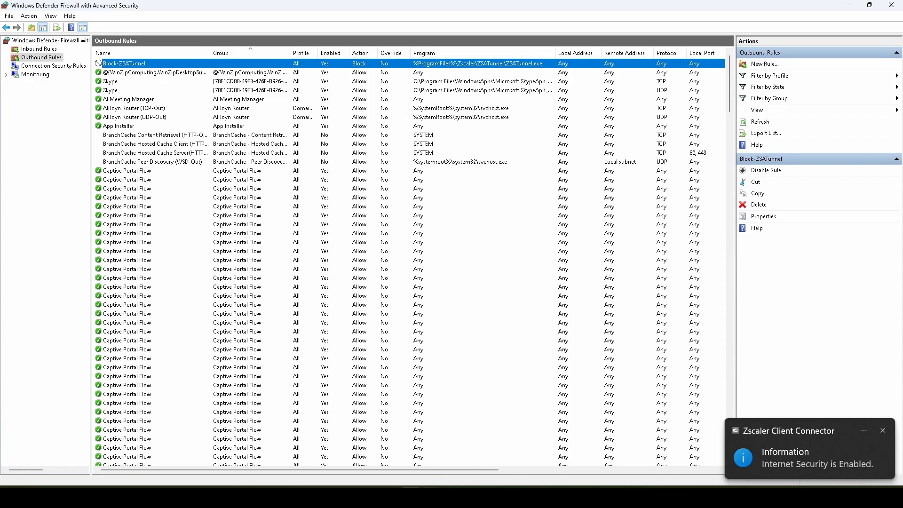
pyautogui.click(465, 498)
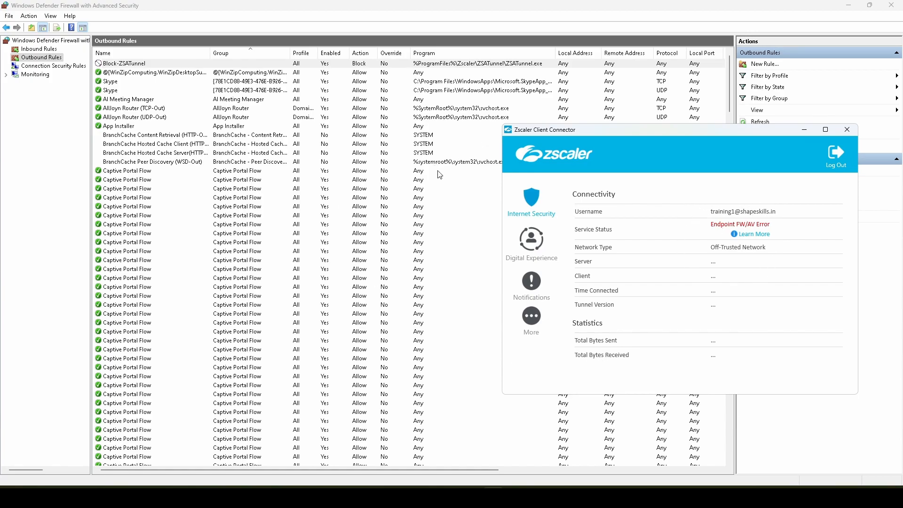
# Switch to Event Viewer and filter the Windows Security log by event IDs 5157,5152.
pyautogui.hotkey('alt', 'Tab')
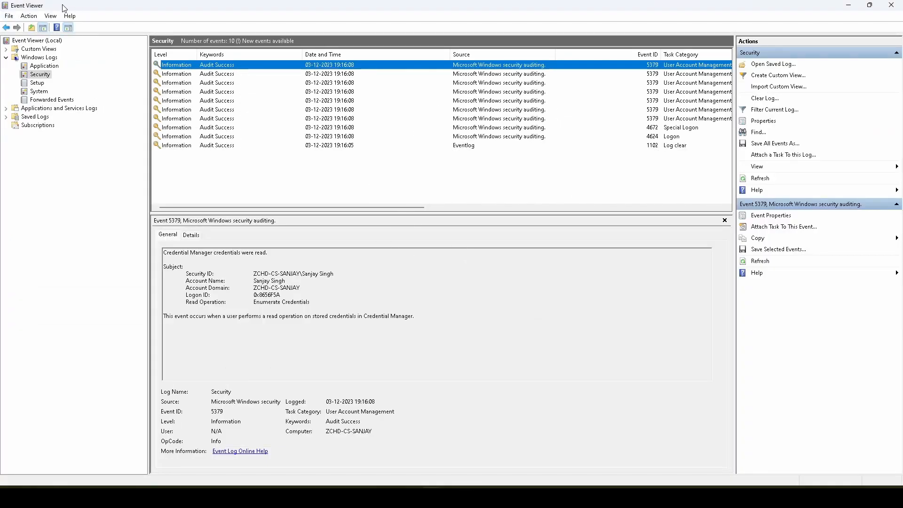
pyautogui.click(30, 67)
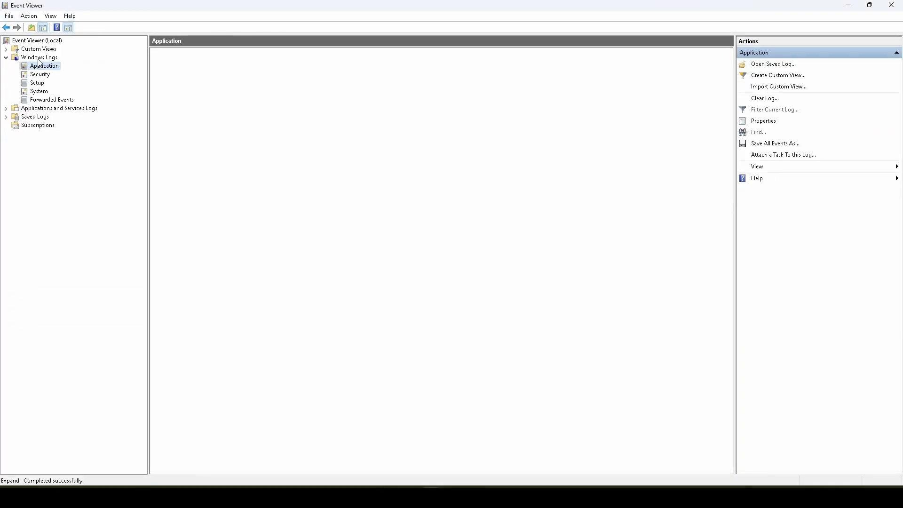
pyautogui.click(39, 57)
pyautogui.click(34, 74)
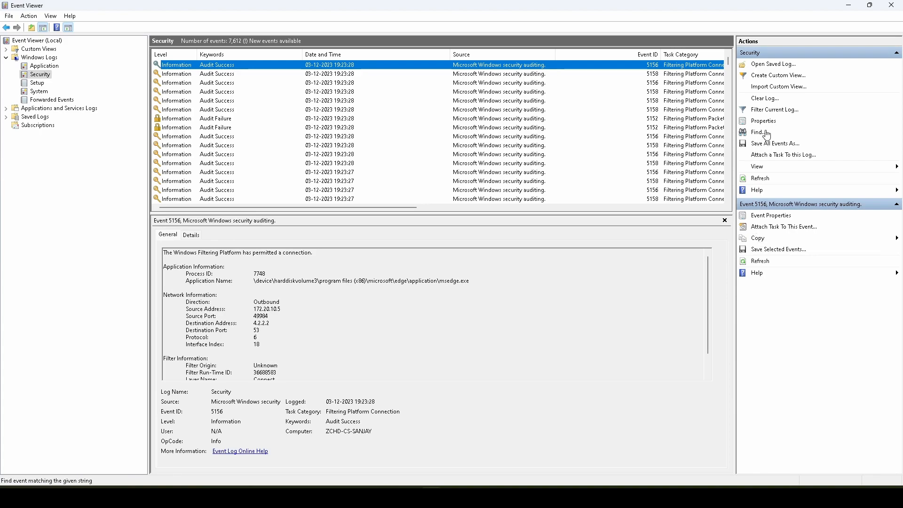
pyautogui.click(775, 112)
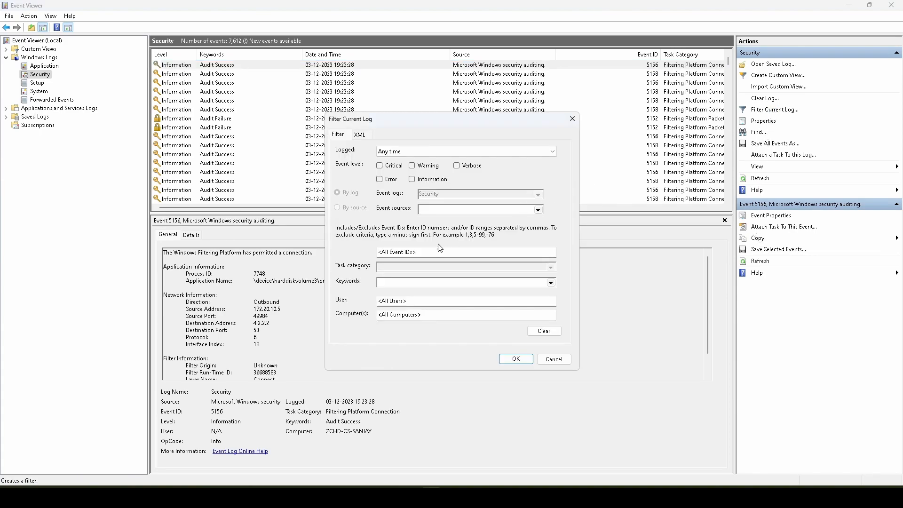
pyautogui.click(416, 252)
pyautogui.click(516, 359)
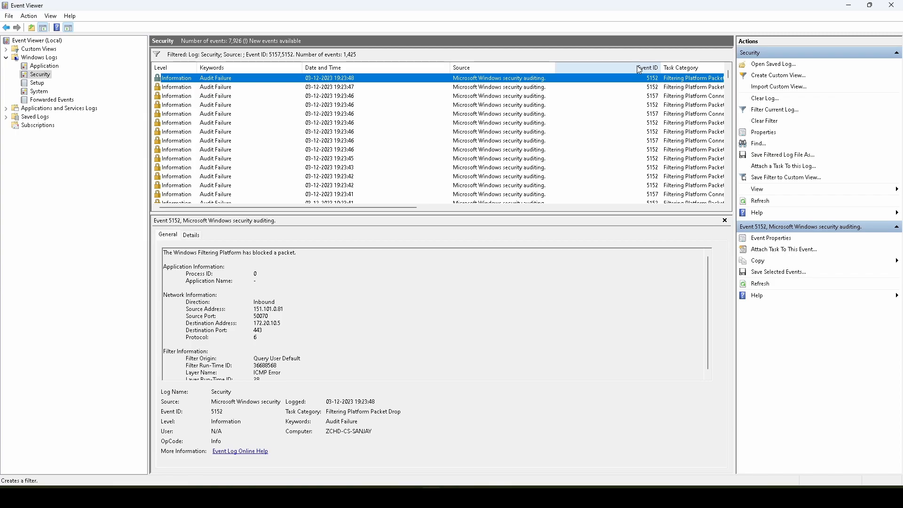
# Fit the Event ID column to its content and examine the details of a blocked-connection event 5157 in the filtered Security log.
pyautogui.doubleClick(661, 69)
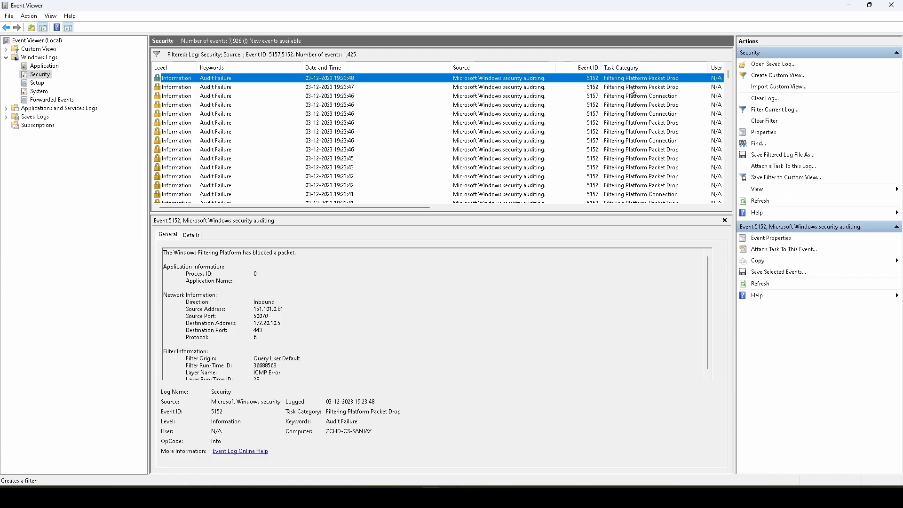
pyautogui.scroll(-5, 661, 113)
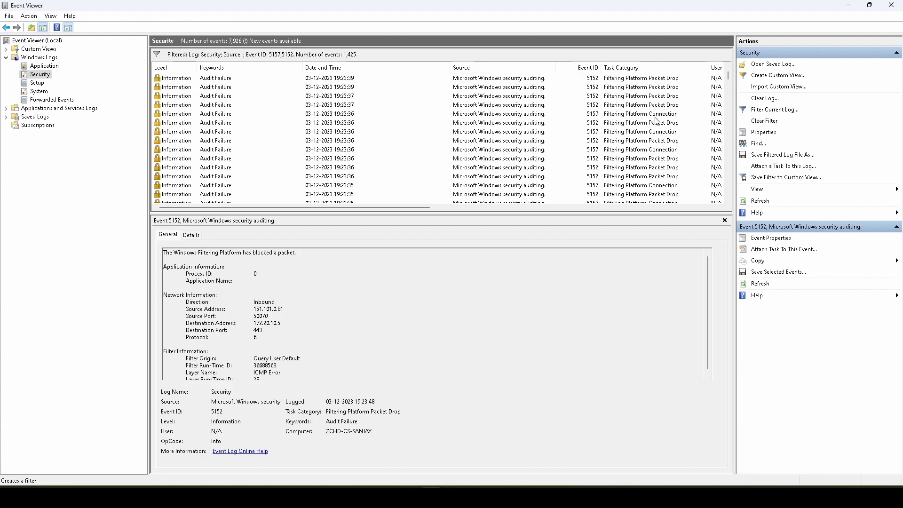
pyautogui.click(660, 151)
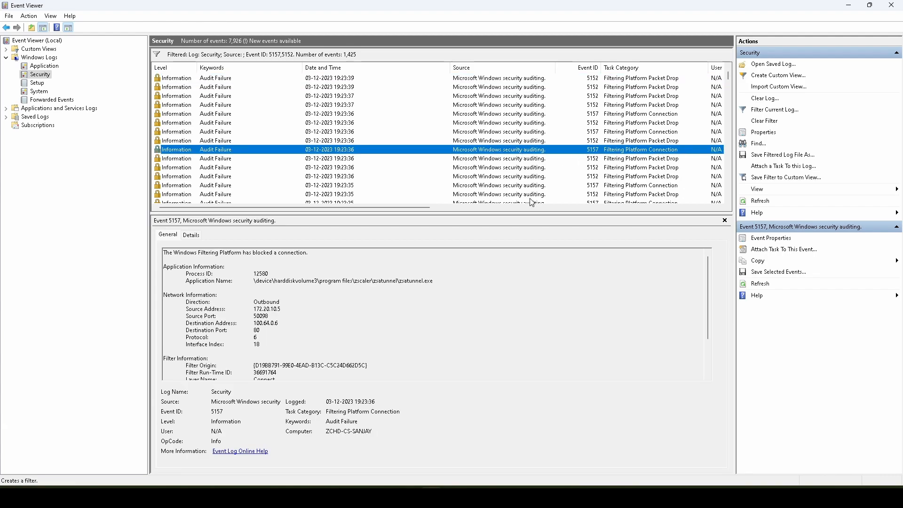
pyautogui.scroll(5, 535, 183)
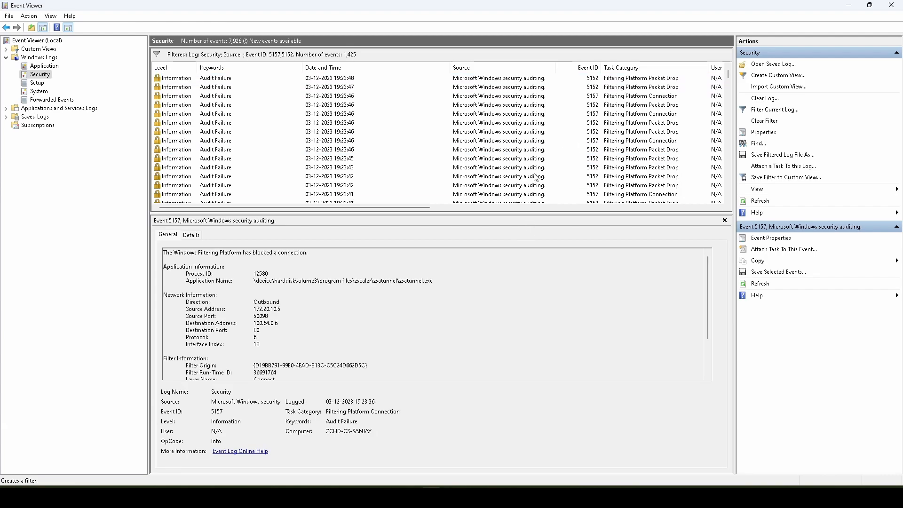
# Highlight the destination addresses of a 5157 and a 5152 zsatunnel.exe event logged at 19:23:36 in the filtered Security log.
pyautogui.scroll(-3, 536, 178)
pyautogui.scroll(-2, 583, 170)
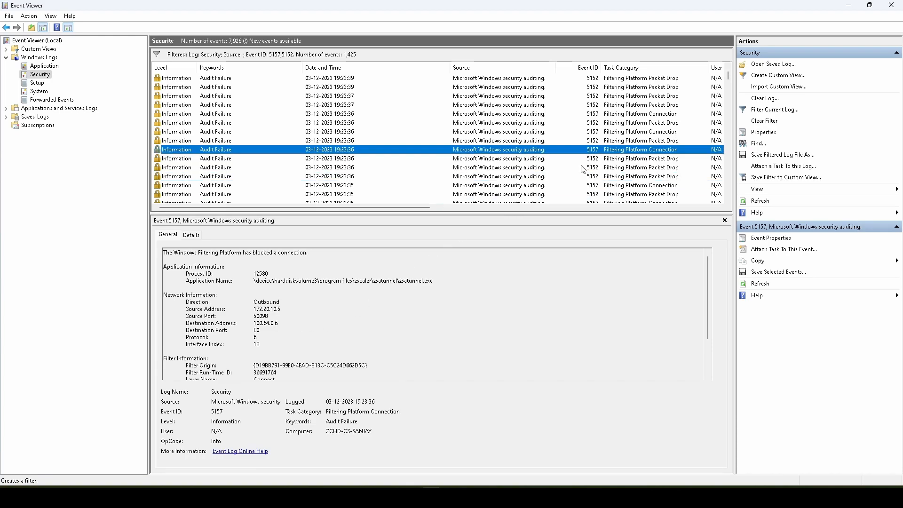
pyautogui.moveTo(254, 324); pyautogui.dragTo(280, 324)
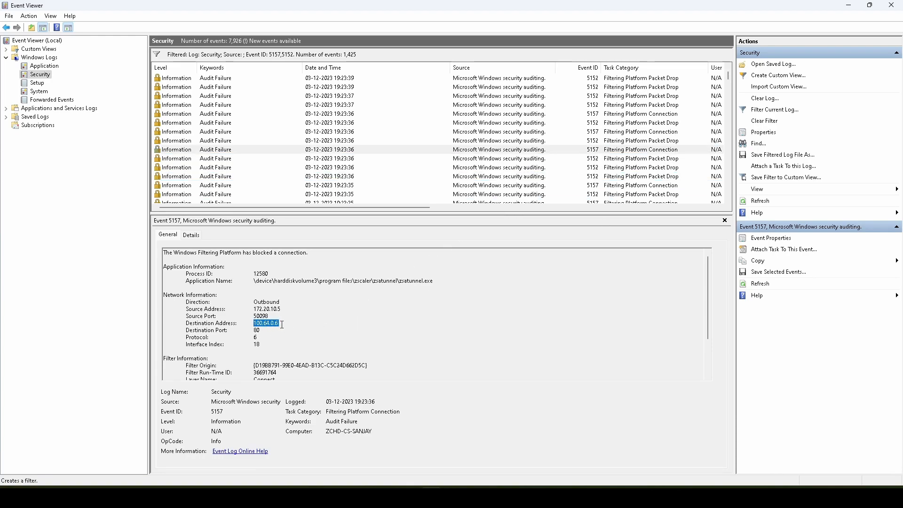
pyautogui.click(632, 123)
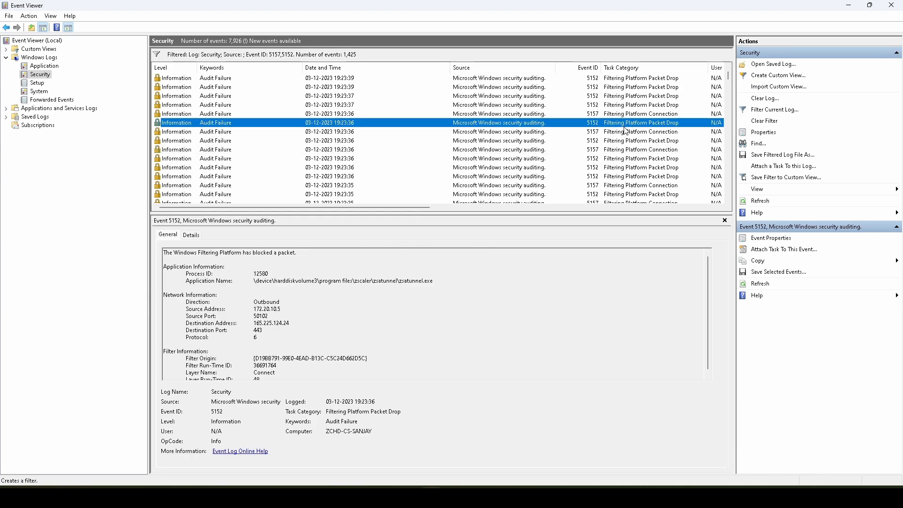
pyautogui.moveTo(254, 324); pyautogui.dragTo(298, 323)
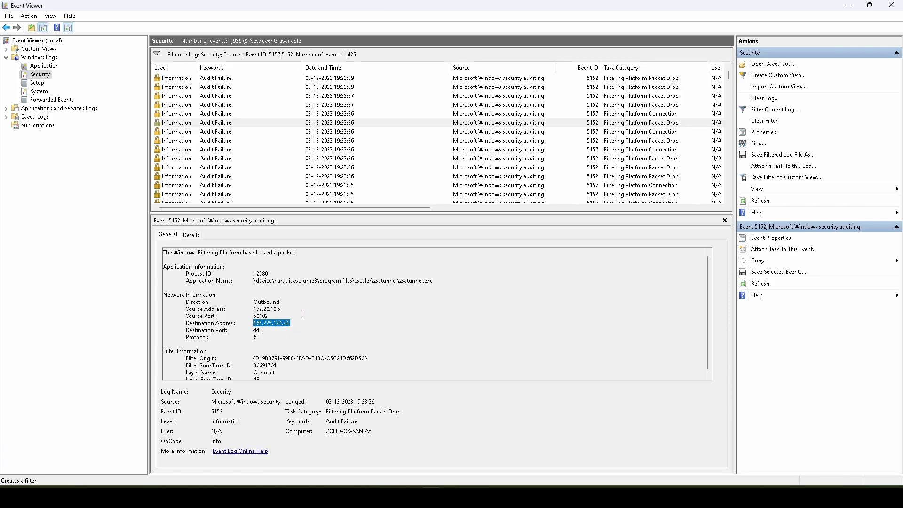
pyautogui.scroll(6, 480, 158)
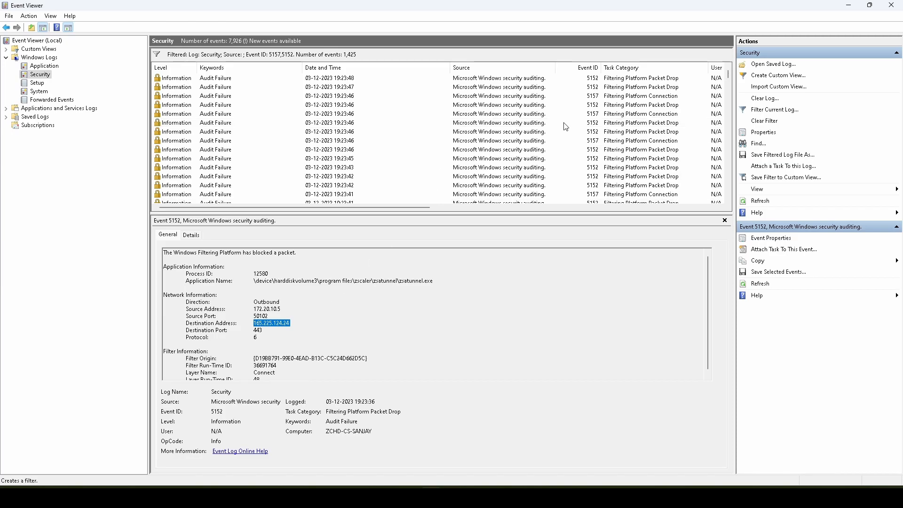
# Step through the newest blocked events from 19:23:47 and 19:23:46, and highlight the destination address of the port 443 event 5157.
pyautogui.click(564, 89)
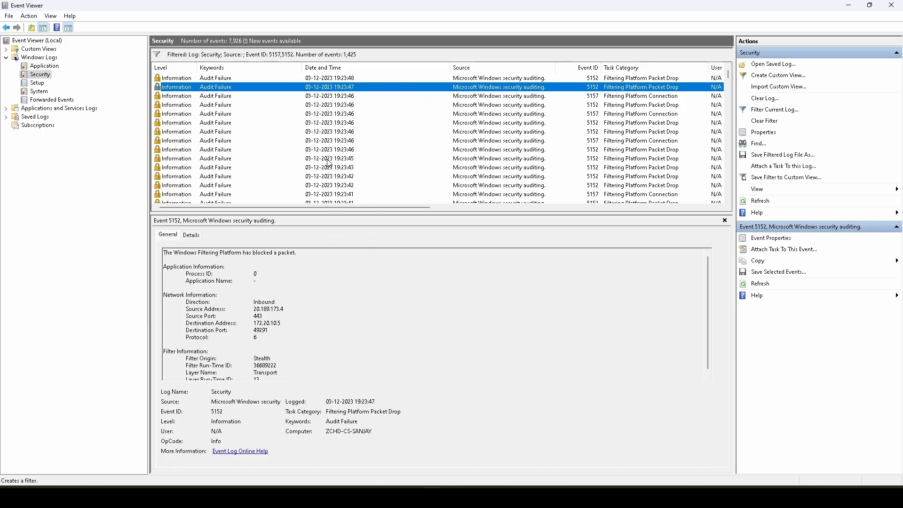
pyautogui.click(331, 97)
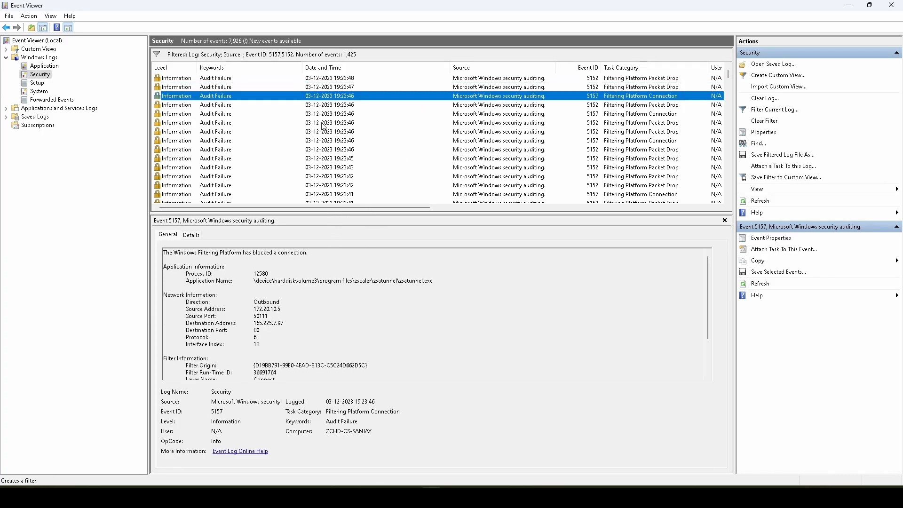
pyautogui.click(344, 106)
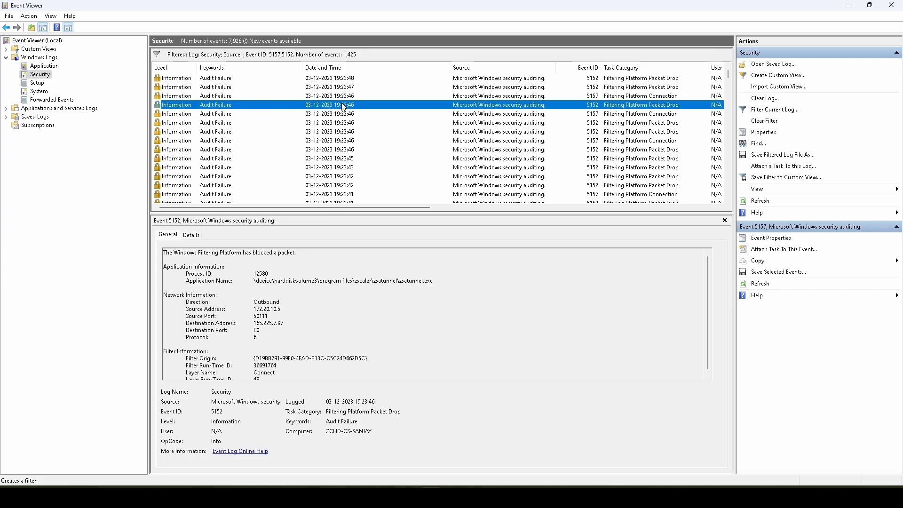
pyautogui.click(344, 114)
pyautogui.click(282, 322)
pyautogui.moveTo(283, 323); pyautogui.dragTo(253, 323)
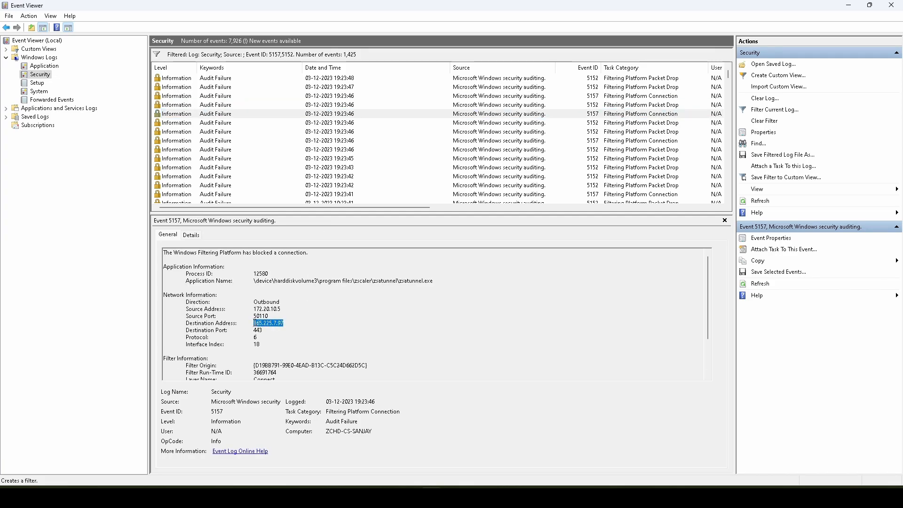
# Compare the application, direction and filter details of the 5152 and 5157 events logged at 19:23:46 and 19:23:45.
pyautogui.click(336, 123)
pyautogui.click(337, 132)
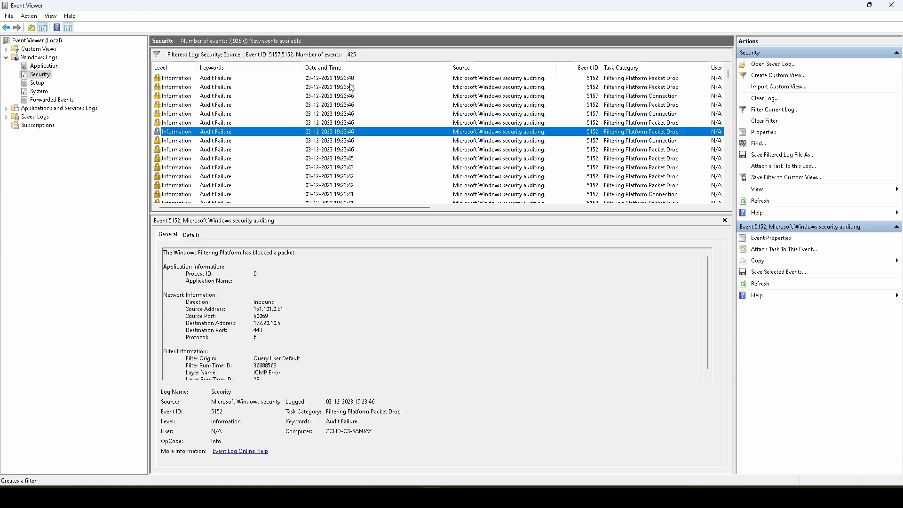
pyautogui.click(347, 142)
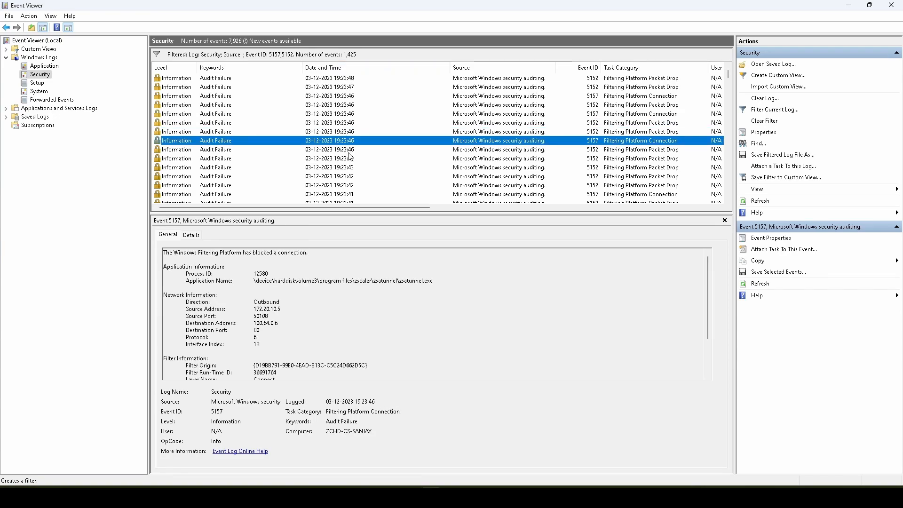
pyautogui.click(350, 152)
pyautogui.click(349, 159)
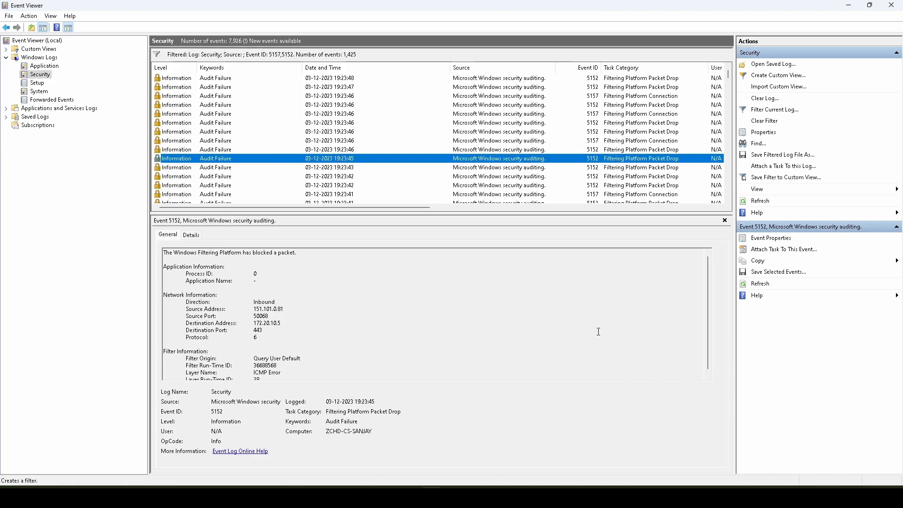
pyautogui.click(344, 141)
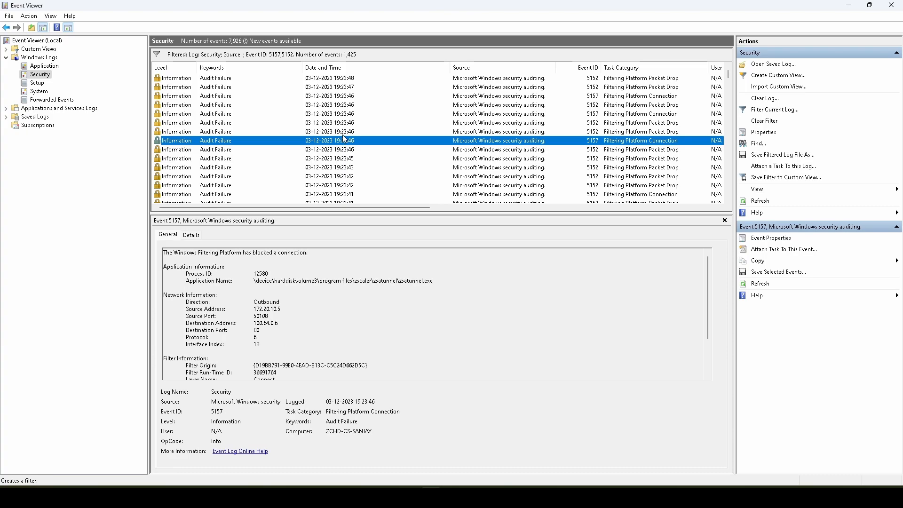
pyautogui.click(355, 107)
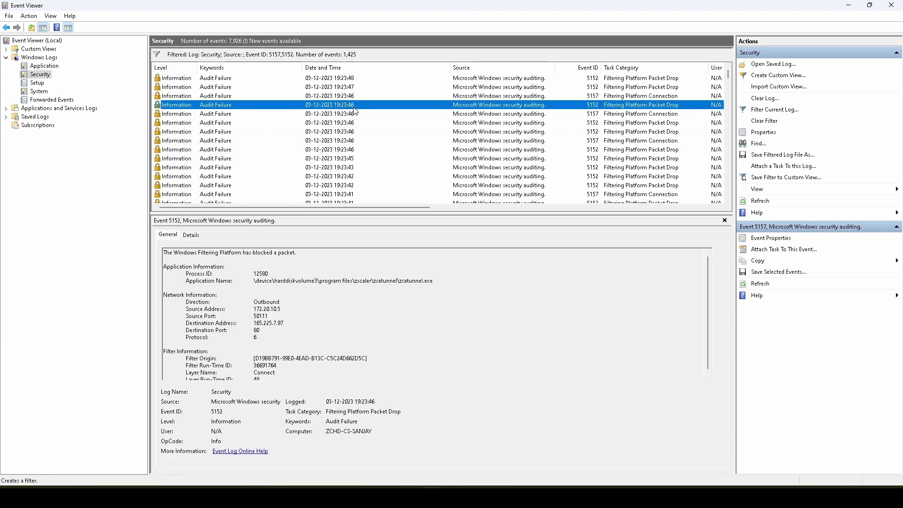
pyautogui.click(356, 96)
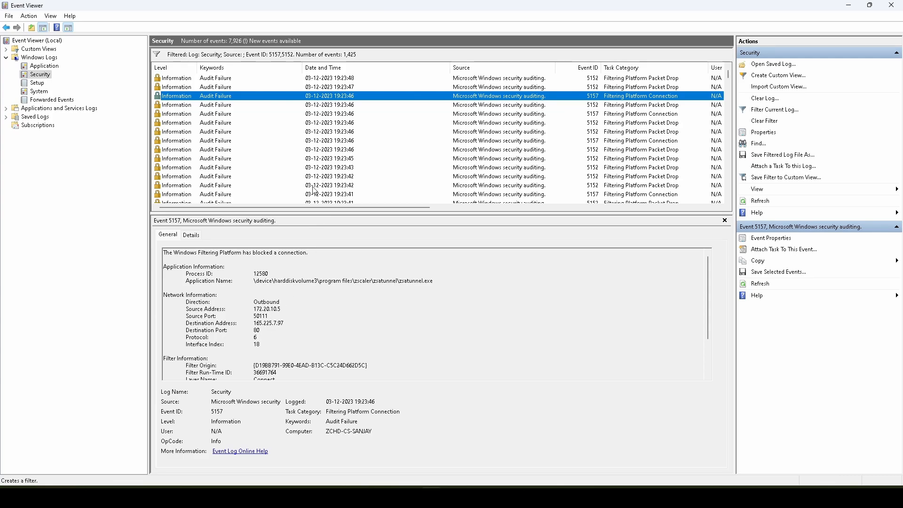
# Select the outbound zsatunnel.exe event 5152 to port 443 and highlight its Filter Origin field and identifier.
pyautogui.click(340, 123)
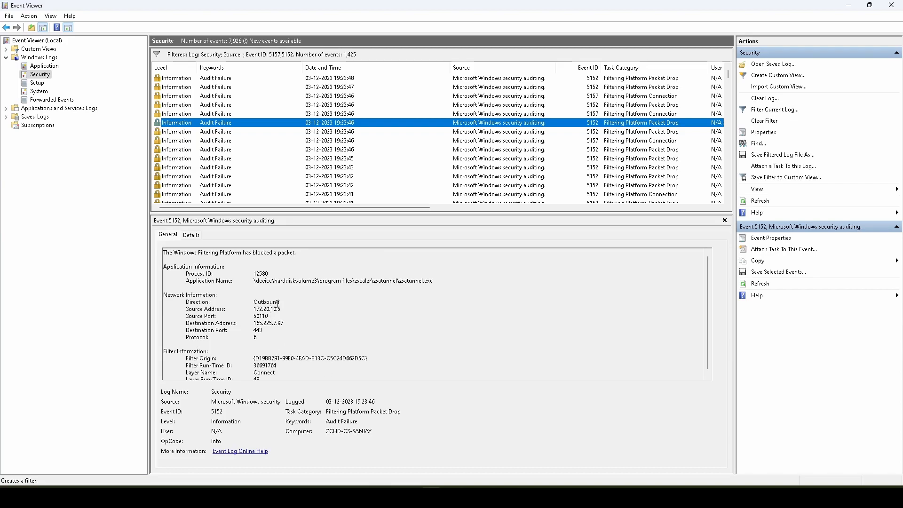
pyautogui.moveTo(184, 359); pyautogui.dragTo(391, 358)
pyautogui.scroll(-1, 360, 341)
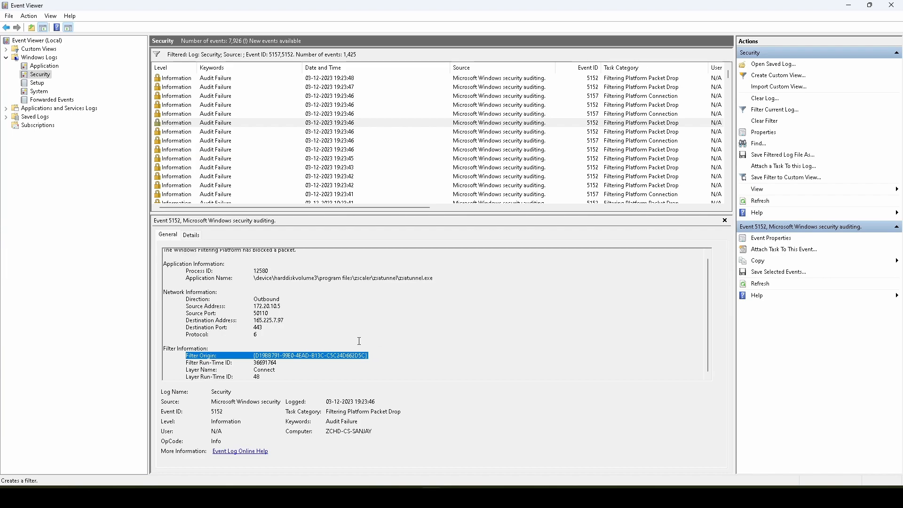
pyautogui.click(318, 360)
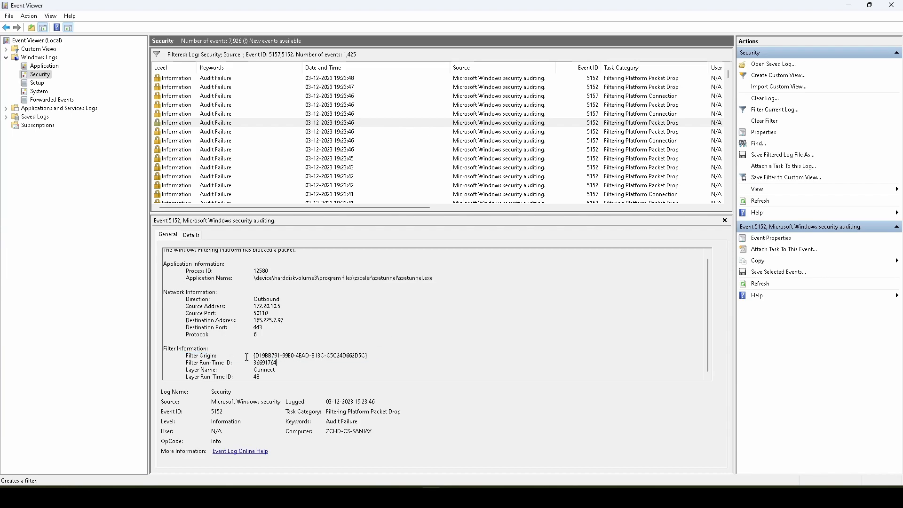
pyautogui.moveTo(254, 356); pyautogui.dragTo(378, 358)
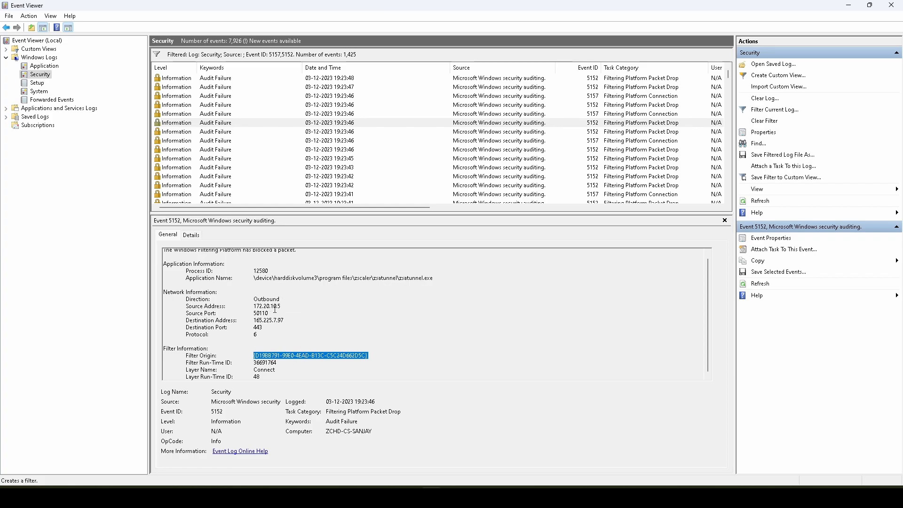
pyautogui.click(274, 354)
pyautogui.moveTo(253, 355); pyautogui.dragTo(370, 352)
pyautogui.click(254, 358)
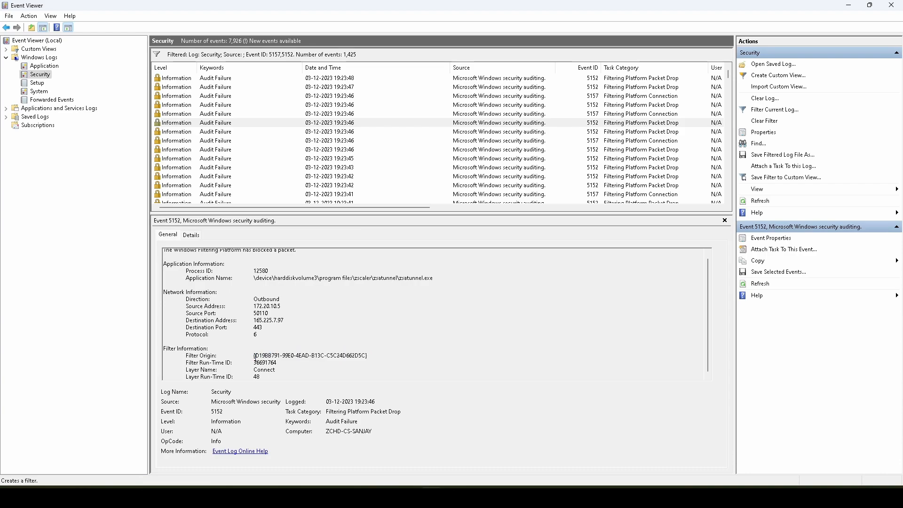
pyautogui.moveTo(255, 357); pyautogui.dragTo(366, 354)
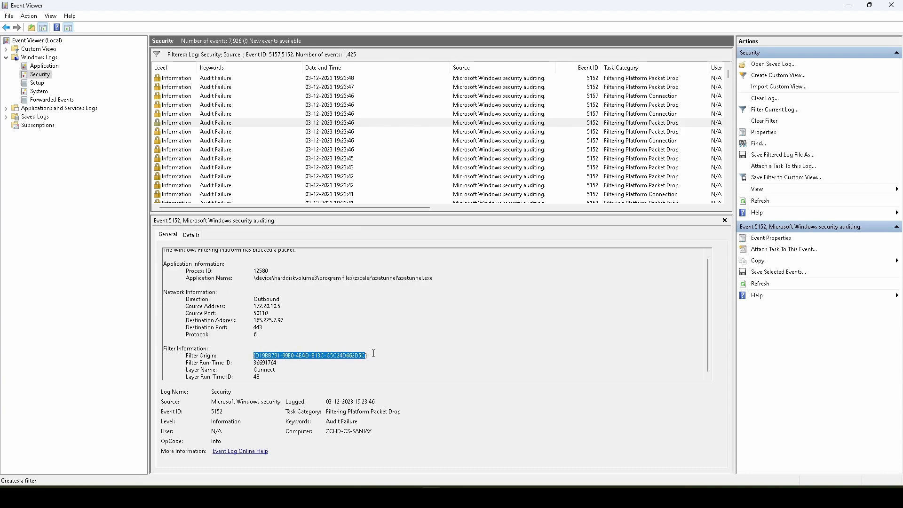
pyautogui.click(374, 359)
pyautogui.moveTo(374, 359)
pyautogui.mouseDown()
pyautogui.moveTo(216, 353)
pyautogui.moveTo(373, 356)
pyautogui.mouseUp()
# Highlight the "Powershell" note in Notepad, and copy the selected 5152 event in Event Viewer.
pyautogui.hotkey('alt', 'Tab')
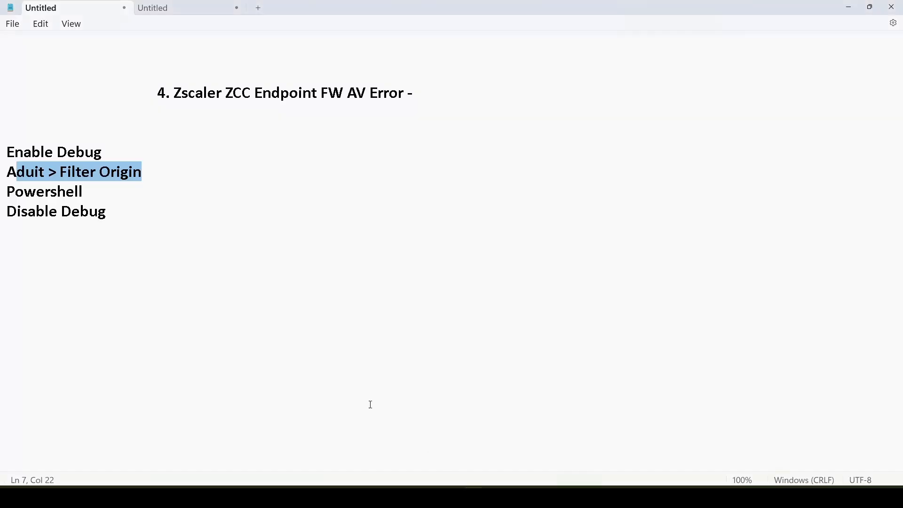
pyautogui.moveTo(6, 192); pyautogui.dragTo(83, 192)
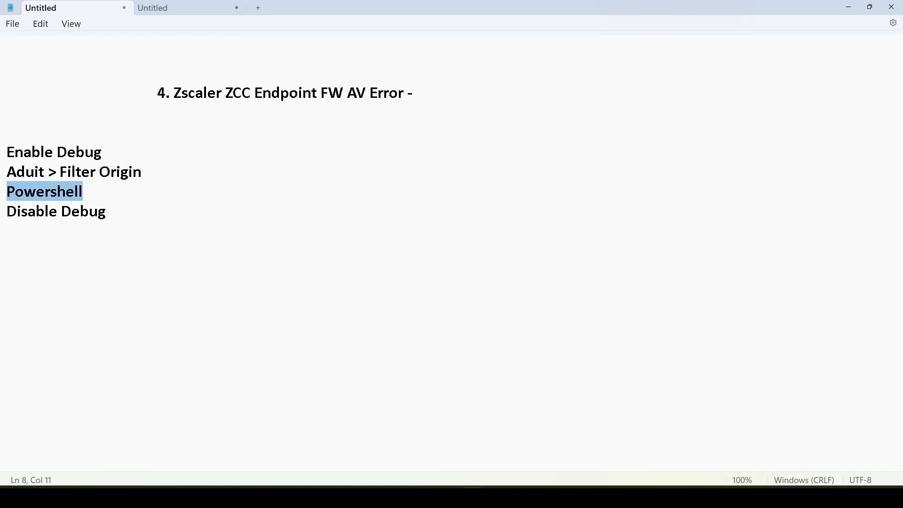
pyautogui.hotkey('alt', 'Tab')
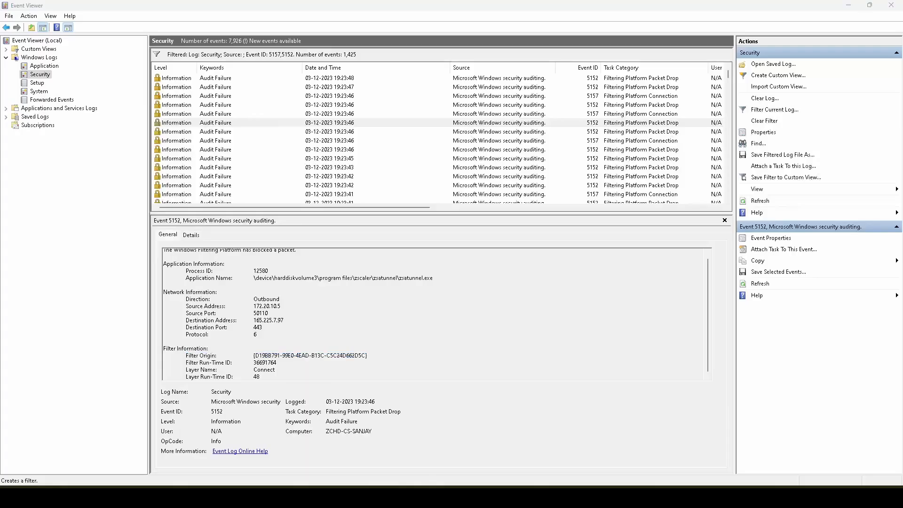
pyautogui.rightClick(478, 126)
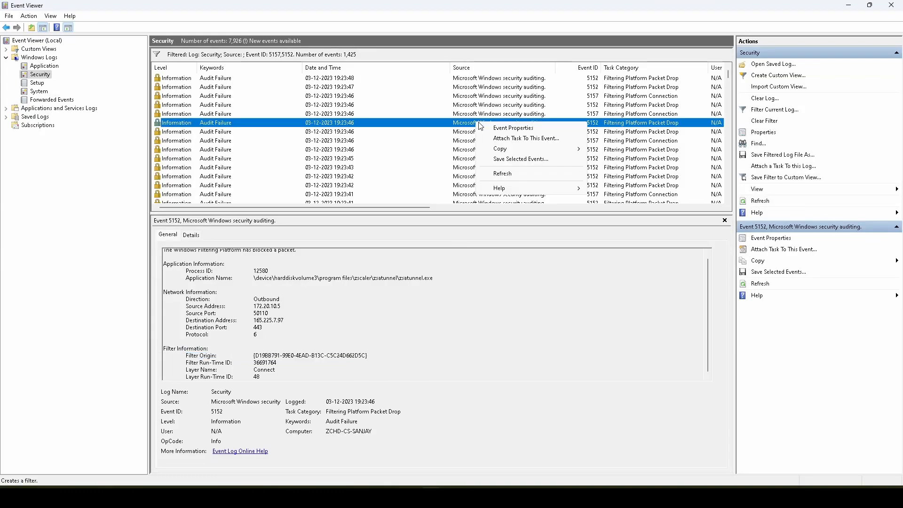
pyautogui.moveTo(564, 149)
pyautogui.click(620, 160)
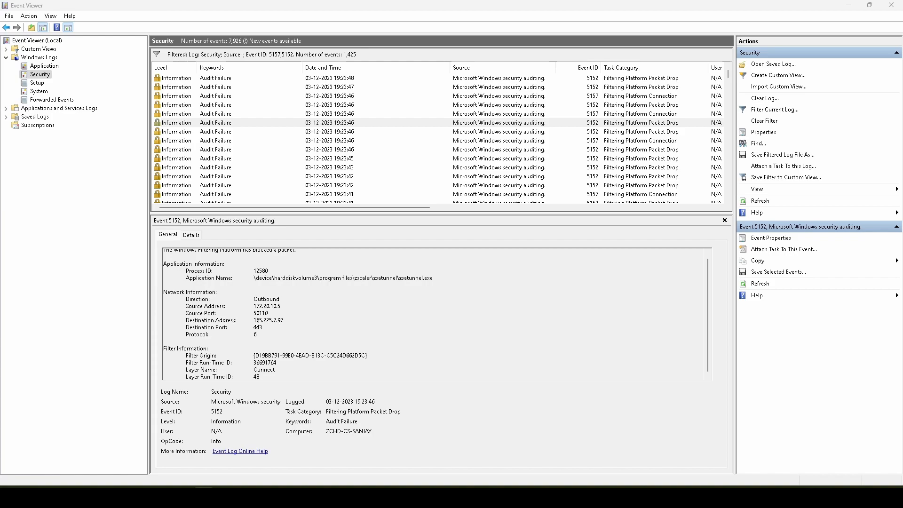
pyautogui.doubleClick(210, 357)
pyautogui.hotkey('alt', 'Tab')
pyautogui.hotkey('ctrl', 'f')
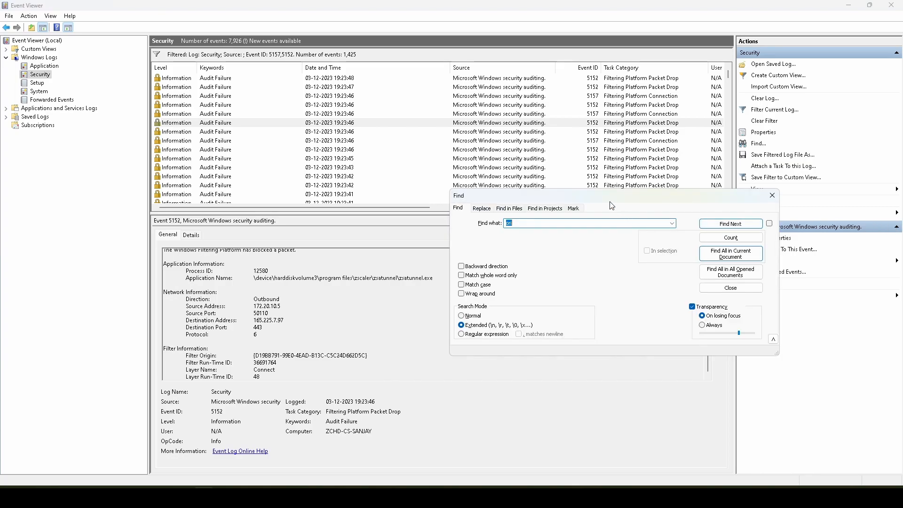
pyautogui.press('Escape')
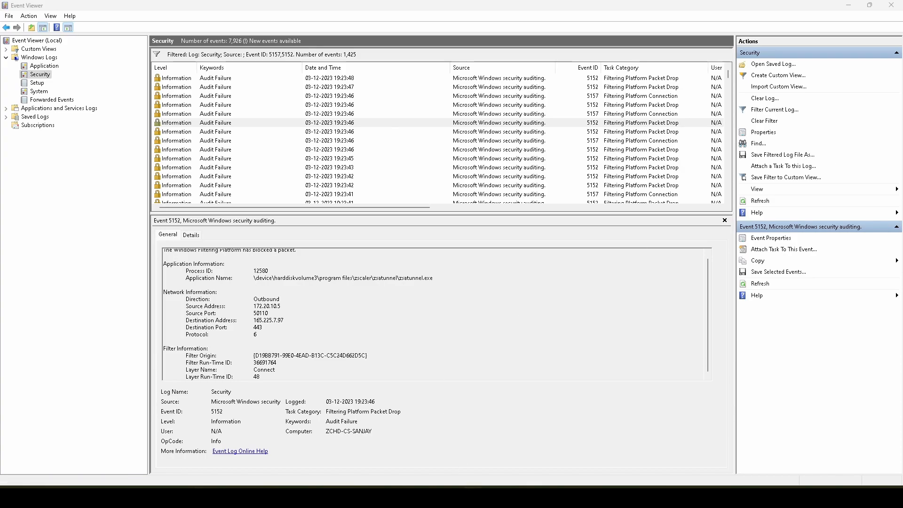
# Switch to Notepad and paste Get-NetFirewallRule -Name " {D19BB791-99E0-4EAD-B13C-C5C24D662D5C} " below the "Disable Debug" note.
pyautogui.click(458, 498)
pyautogui.click(115, 248)
pyautogui.press('Return')
pyautogui.press('Return')
pyautogui.hotkey('ctrl', 'v')
pyautogui.press('Return')
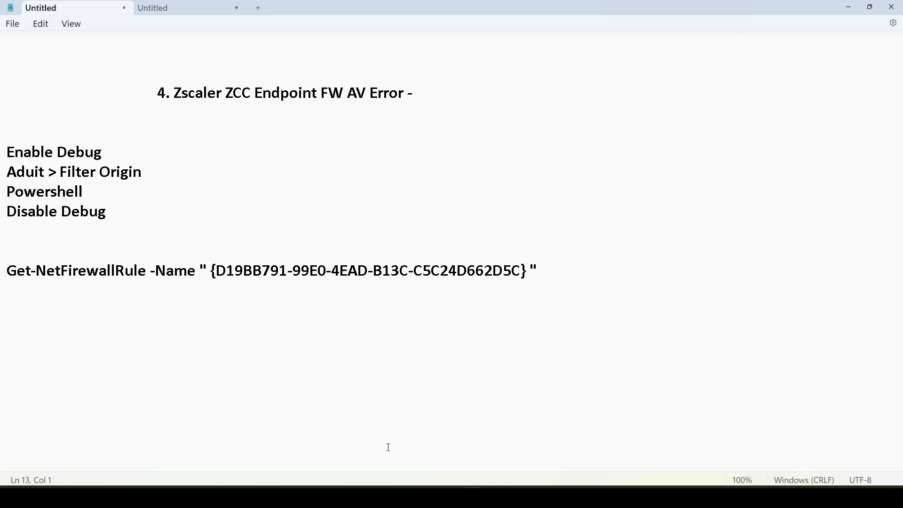
# Switch to Windows PowerShell, maximize it, and push the previous Get-NetFirewallRule output out of view with empty prompt lines.
pyautogui.click(453, 498)
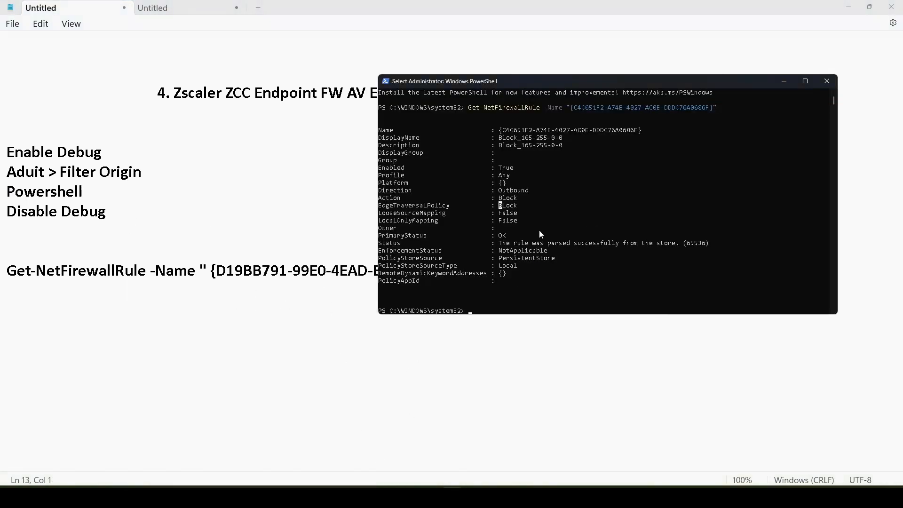
pyautogui.press('Return')
pyautogui.click(806, 81)
pyautogui.press('Return')
pyautogui.press('Return')
pyautogui.press('Return')
pyautogui.press('Return')
pyautogui.press('Return')
pyautogui.press('Return')
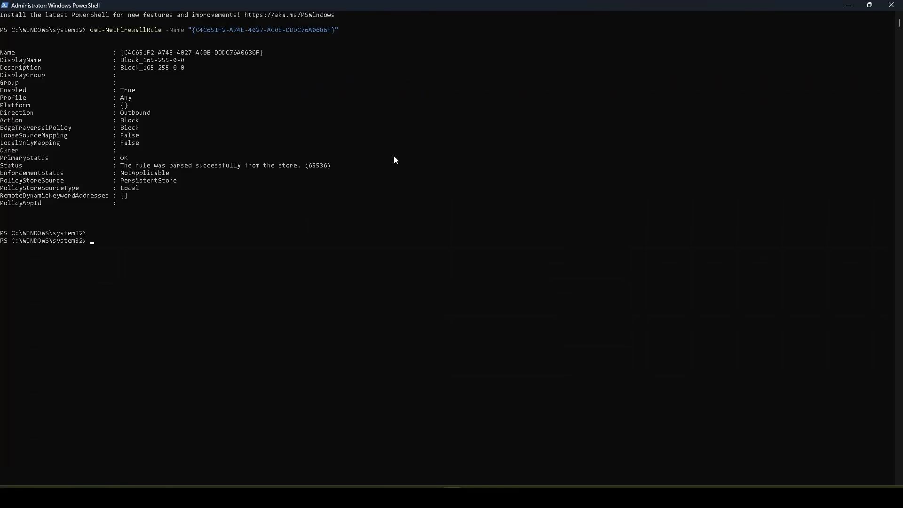
pyautogui.press('Return')
pyautogui.press('Return')
pyautogui.press('Return')
pyautogui.press('Return')
pyautogui.press('Return')
pyautogui.press('Return')
pyautogui.press('Return')
pyautogui.press('Return')
pyautogui.press('Return')
pyautogui.press('Return')
pyautogui.press('Return')
pyautogui.press('Return')
pyautogui.press('Return')
pyautogui.press('Return')
pyautogui.press('Return')
pyautogui.press('Return')
pyautogui.press('Return')
pyautogui.press('Return')
pyautogui.press('Return')
pyautogui.press('Return')
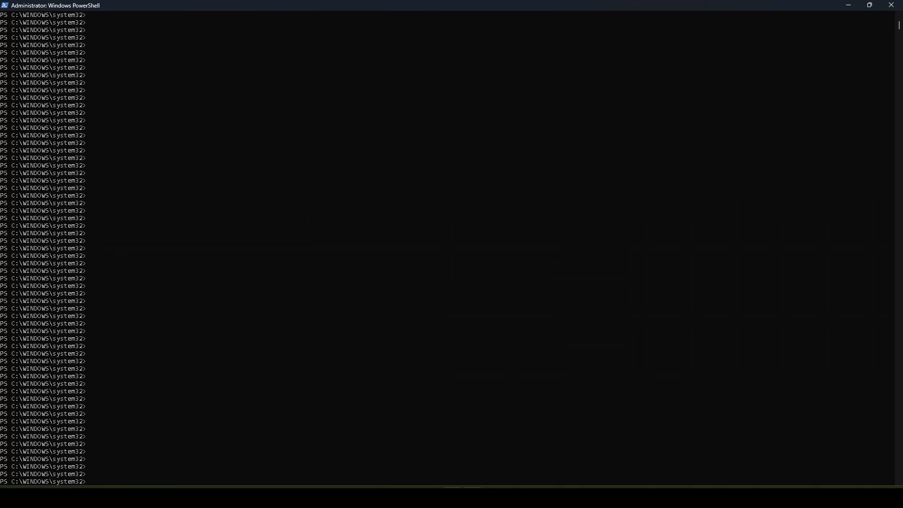
# Highlight 662D5C in the Get-NetFirewallRule command in Notepad, and compare the identifier with the event's Filter Origin in Event Viewer.
pyautogui.hotkey('alt', 'Tab')
pyautogui.moveTo(540, 271); pyautogui.dragTo(6, 270)
pyautogui.click(26, 270)
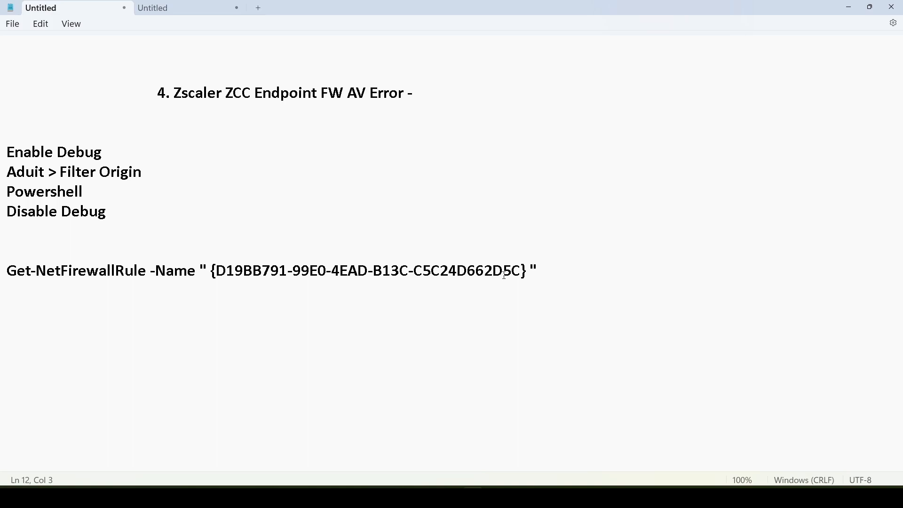
pyautogui.moveTo(469, 270); pyautogui.dragTo(520, 271)
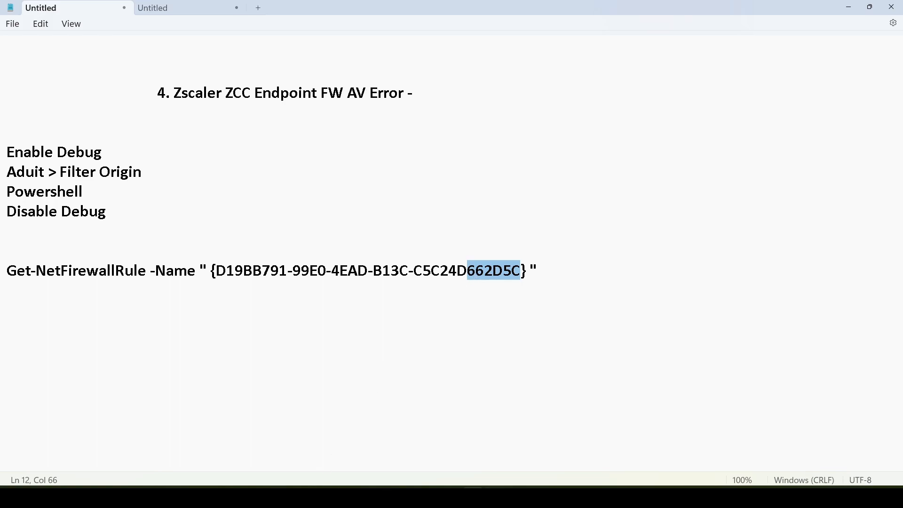
pyautogui.hotkey('alt', 'Tab')
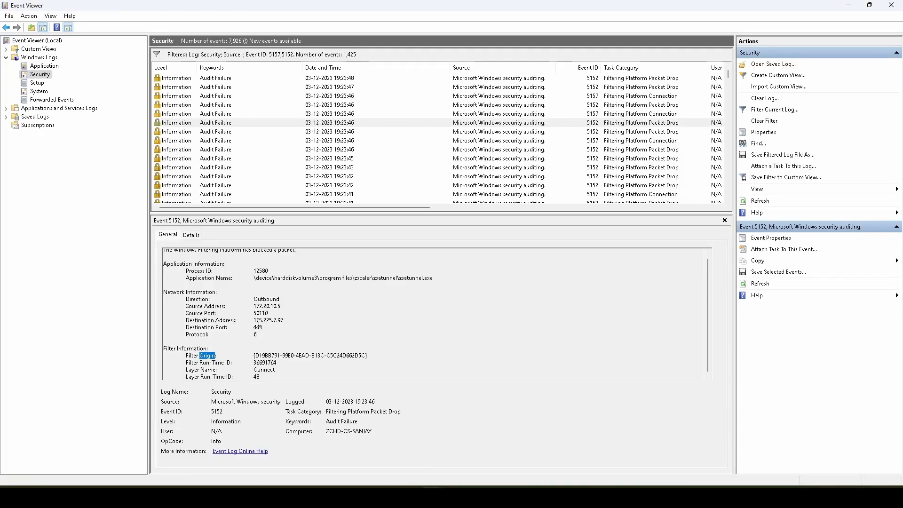
# Check the event's Filter Origin, copy the command from Notepad, and try running Get-NetFirewallRule -Name " {D19BB791-99E0-4EAD-B13C-C5C24D662D5C} " in Windows PowerShell.
pyautogui.moveTo(253, 356); pyautogui.dragTo(356, 353)
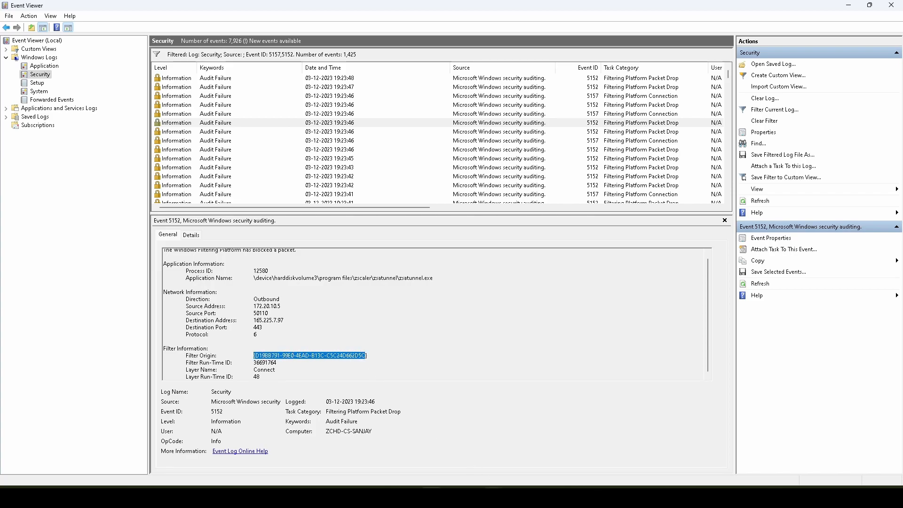
pyautogui.click(473, 497)
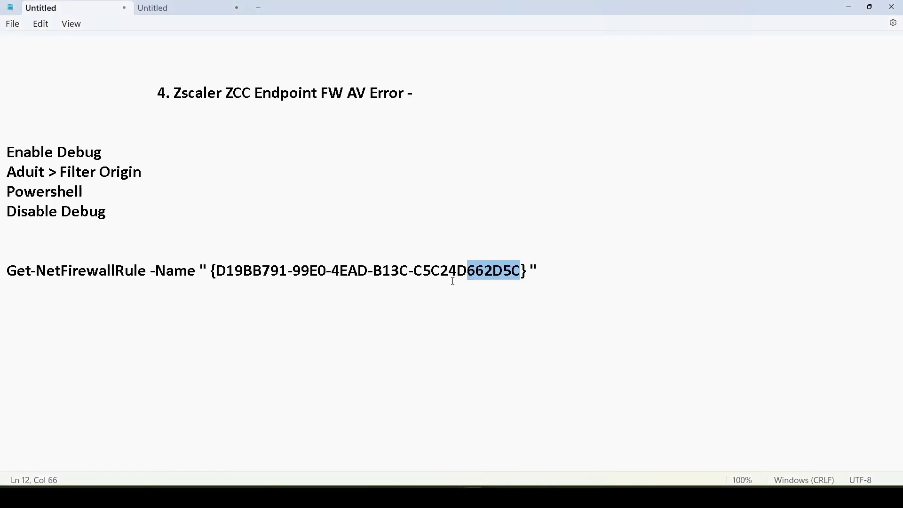
pyautogui.moveTo(539, 271); pyautogui.dragTo(19, 267)
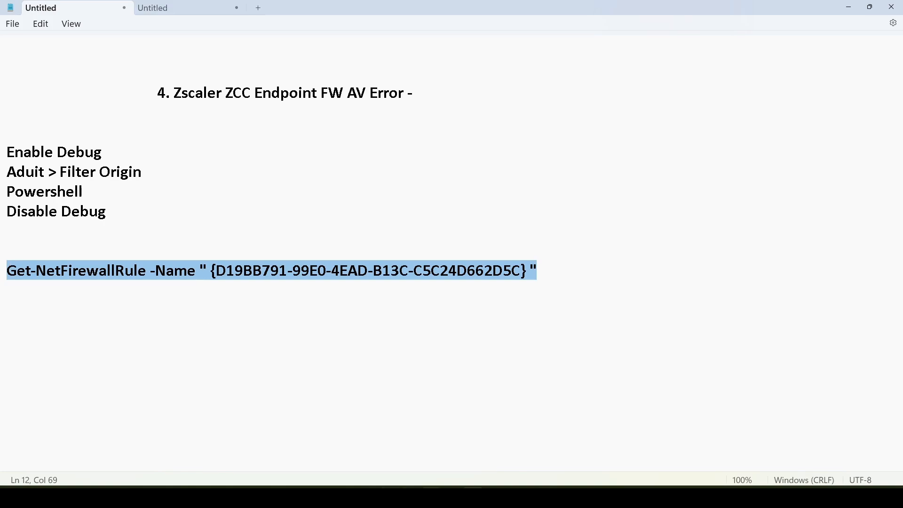
pyautogui.hotkey('alt', 'Tab')
pyautogui.hotkey('ctrl', 'v')
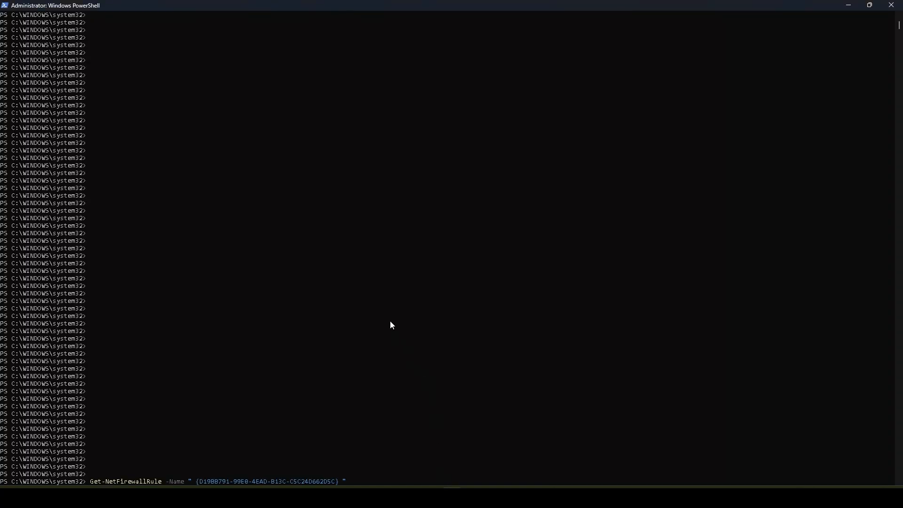
pyautogui.press('Return')
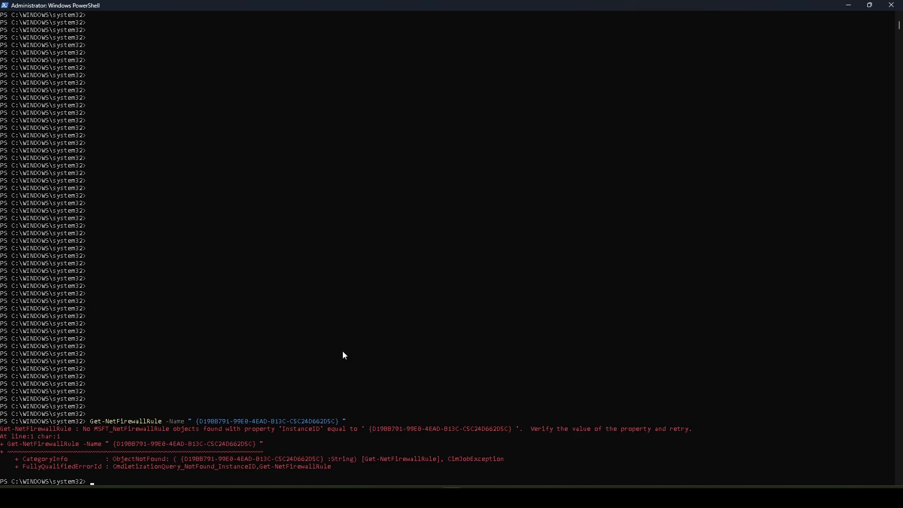
pyautogui.press('Return')
pyautogui.press('Return')
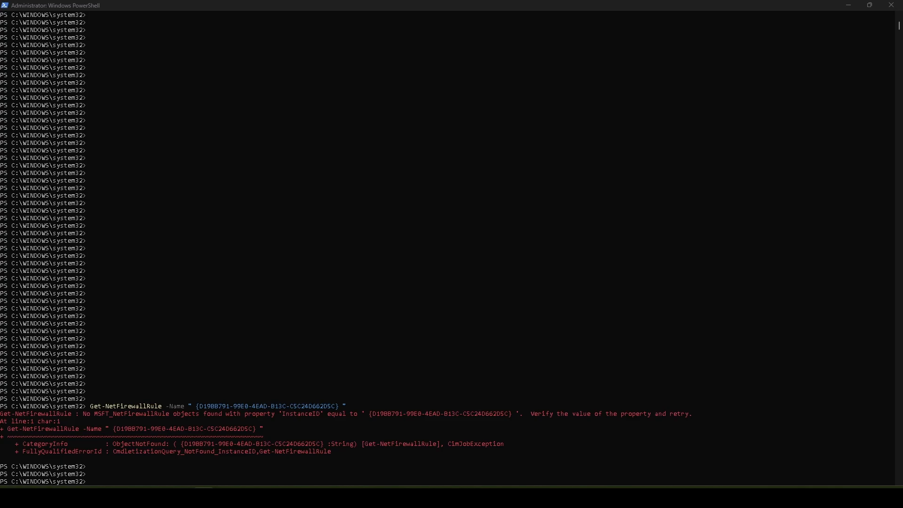
# Try running Powershill> Get-NetFirewallRule -Name "{D19BB791-99E0-4EAD-B13C-C5C24D662D5C}", highlight the stray Powershill> prefix, and add empty prompt lines.
pyautogui.click(536, 348)
pyautogui.hotkey('ctrl', 'v')
pyautogui.press('Return')
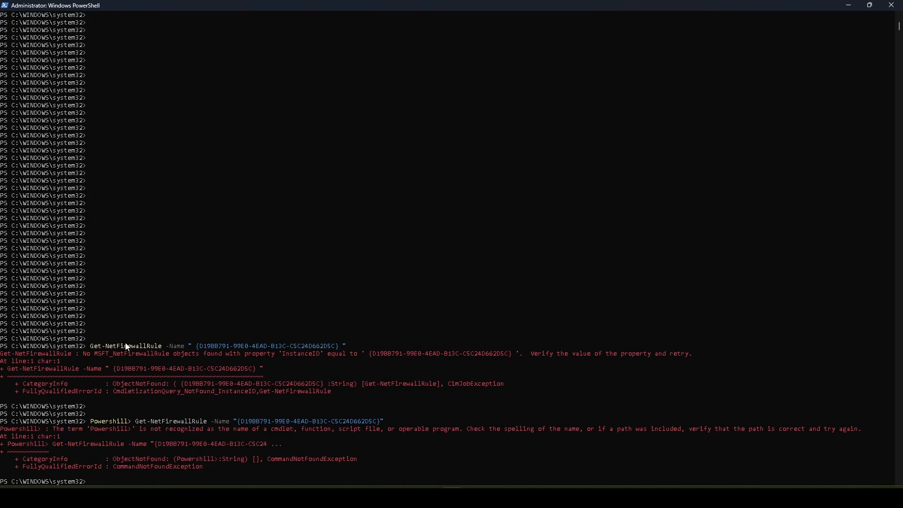
pyautogui.moveTo(92, 422); pyautogui.dragTo(132, 427)
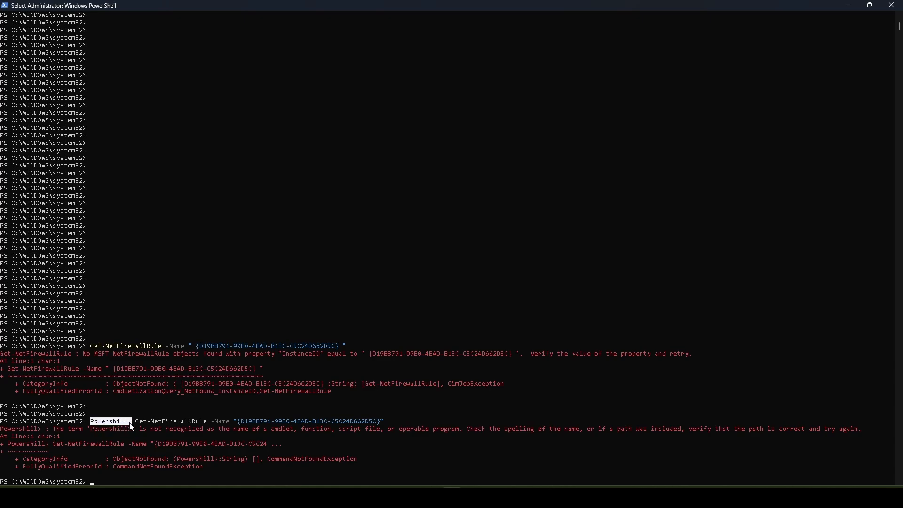
pyautogui.click(148, 391)
pyautogui.press('Return')
pyautogui.press('Return')
pyautogui.press('Return')
pyautogui.press('Return')
pyautogui.press('Return')
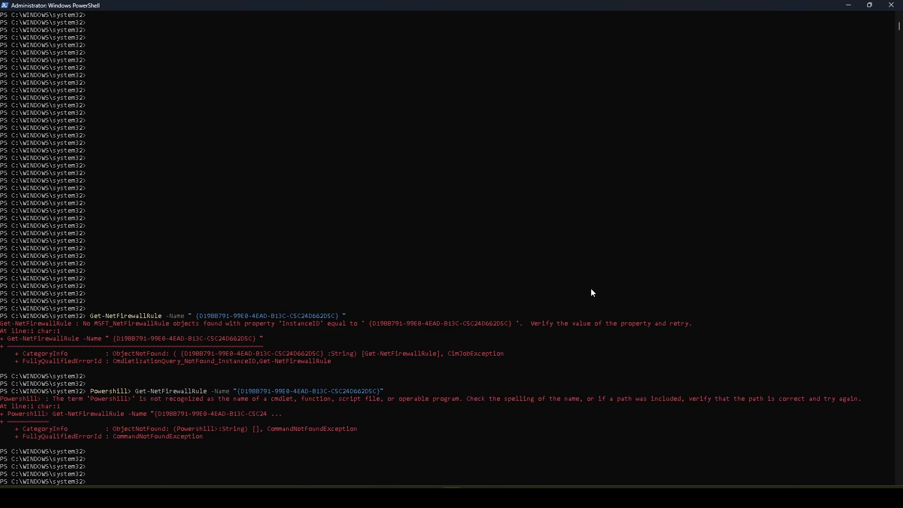
# Copy the corrected command without the prefix or inner spaces and run Get-NetFirewallRule -Name "{D19BB791-99E0-4EAD-B13C-C5C24D662D5C}" in PowerShell.
pyautogui.click(203, 498)
pyautogui.click(747, 254)
pyautogui.rightClick(588, 282)
pyautogui.press('Return')
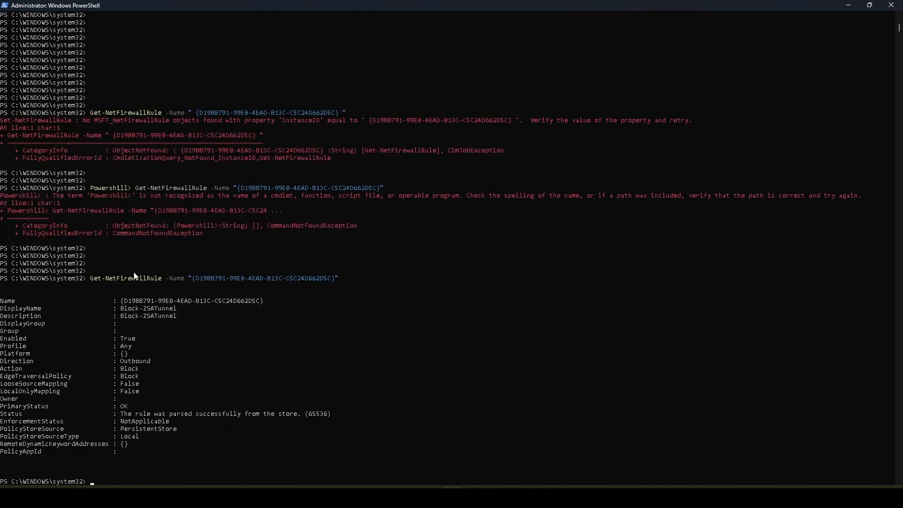
# Examine the returned firewall rule's Name, DisplayName, Description and Profile, and highlight the whole output block.
pyautogui.moveTo(30, 271); pyautogui.dragTo(99, 481)
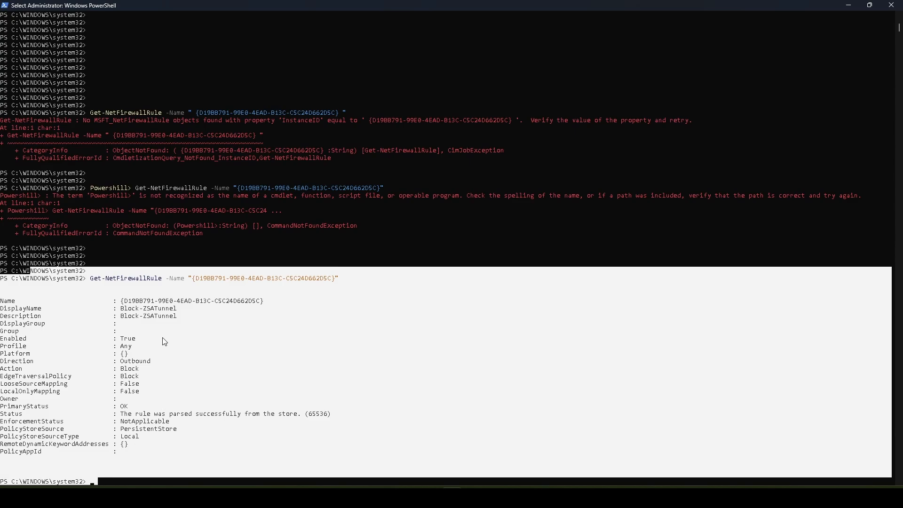
pyautogui.click(164, 324)
pyautogui.moveTo(2, 301); pyautogui.dragTo(268, 303)
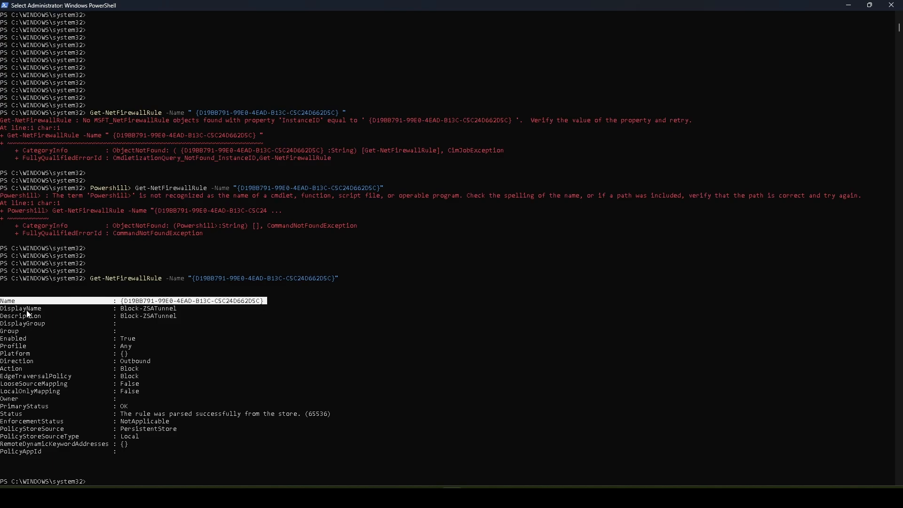
pyautogui.moveTo(5, 309); pyautogui.dragTo(160, 318)
pyautogui.click(160, 317)
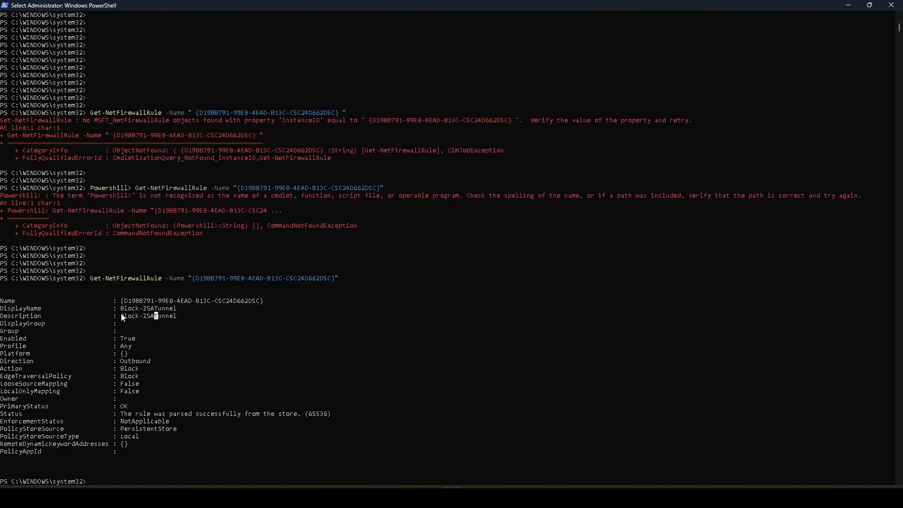
pyautogui.moveTo(121, 309); pyautogui.dragTo(180, 316)
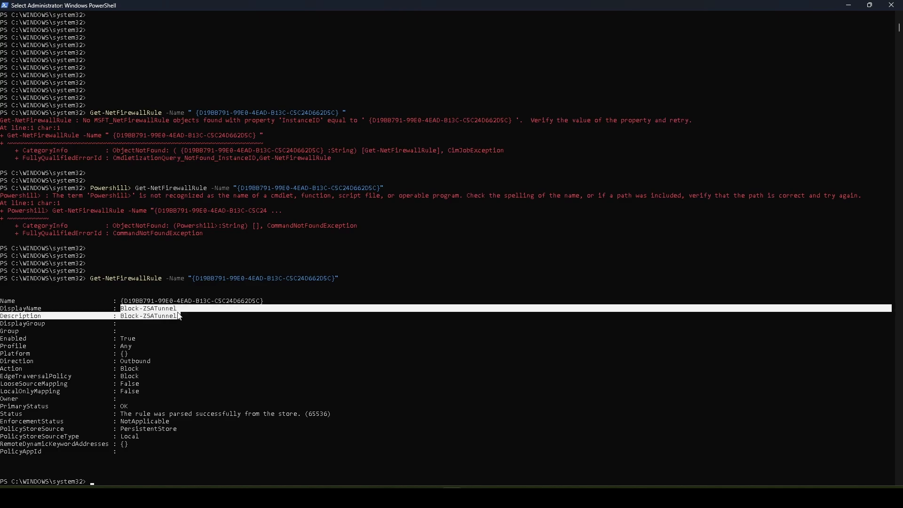
pyautogui.moveTo(109, 347); pyautogui.dragTo(143, 347)
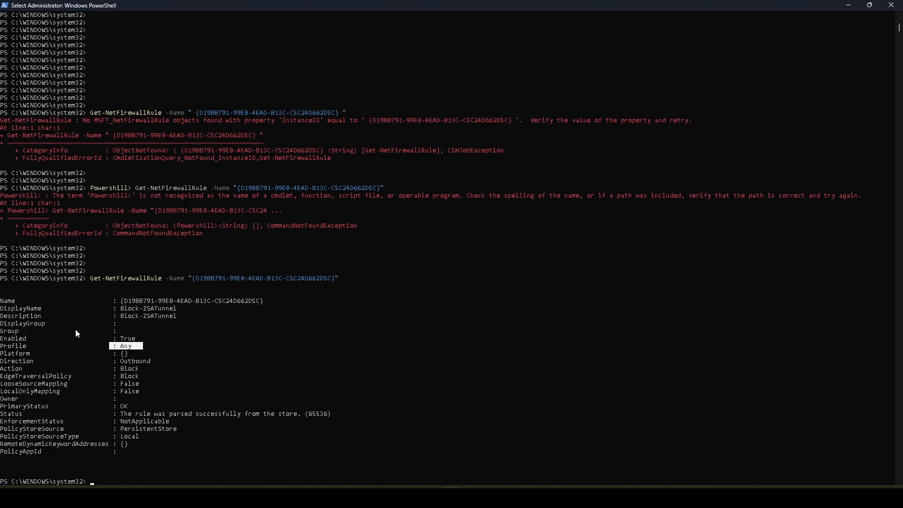
pyautogui.moveTo(7, 280); pyautogui.dragTo(136, 481)
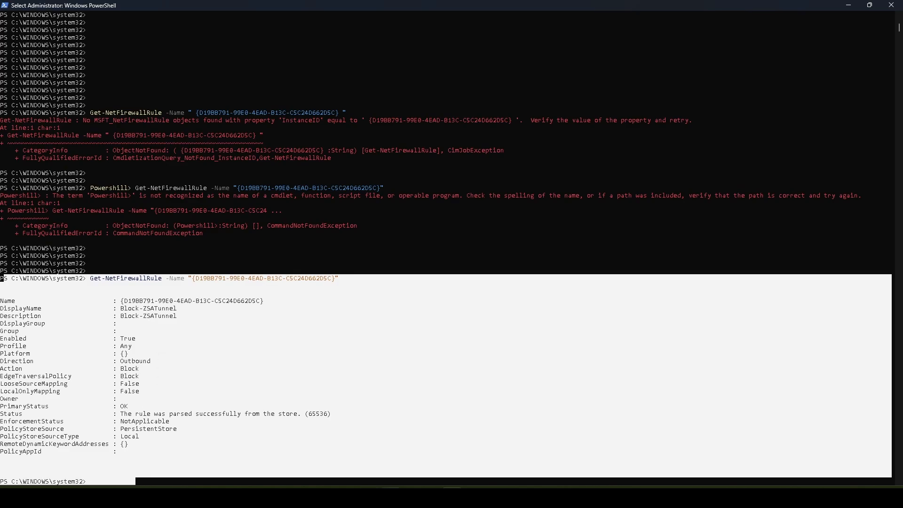
# Open the Block-ZSATunnel outbound rule's properties in Windows Defender Firewall and compare them with the rule's name and description in PowerShell.
pyautogui.moveTo(431, 497)
pyautogui.click(735, 497)
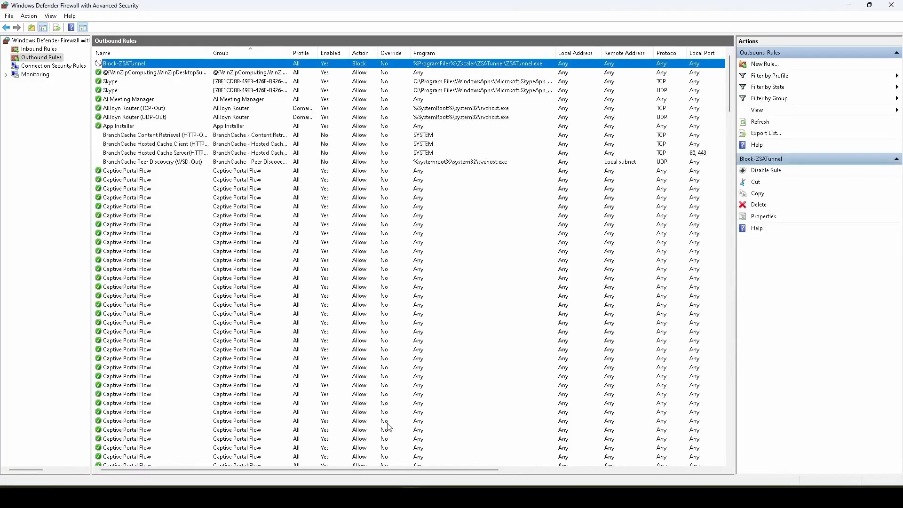
pyautogui.doubleClick(133, 67)
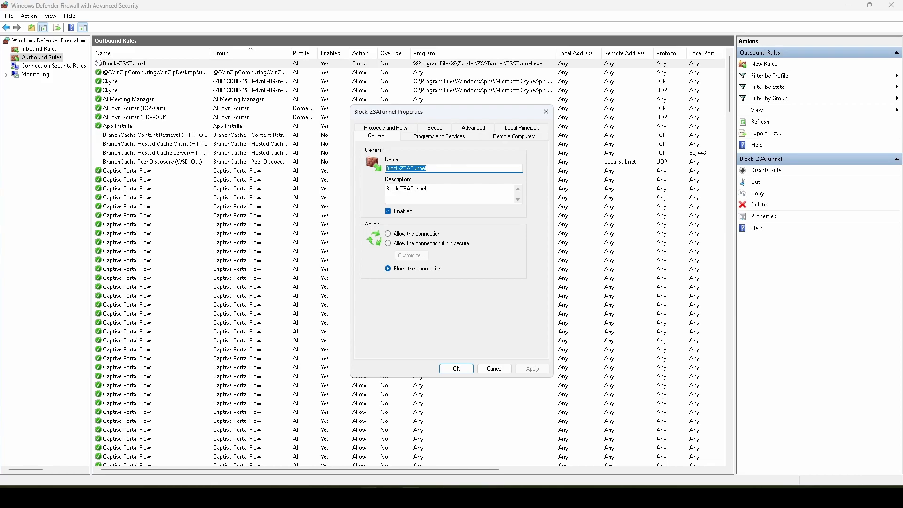
pyautogui.click(414, 465)
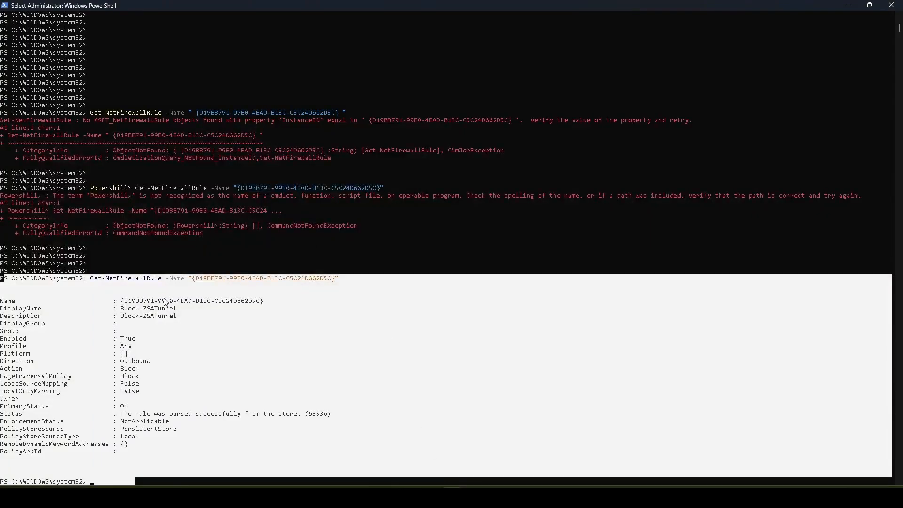
pyautogui.click(155, 329)
pyautogui.moveTo(177, 318); pyautogui.dragTo(2, 280)
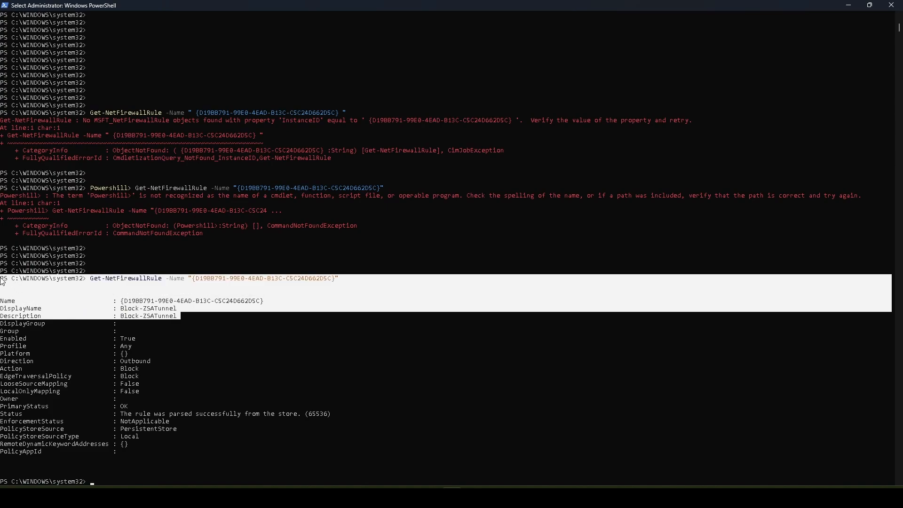
pyautogui.click(73, 264)
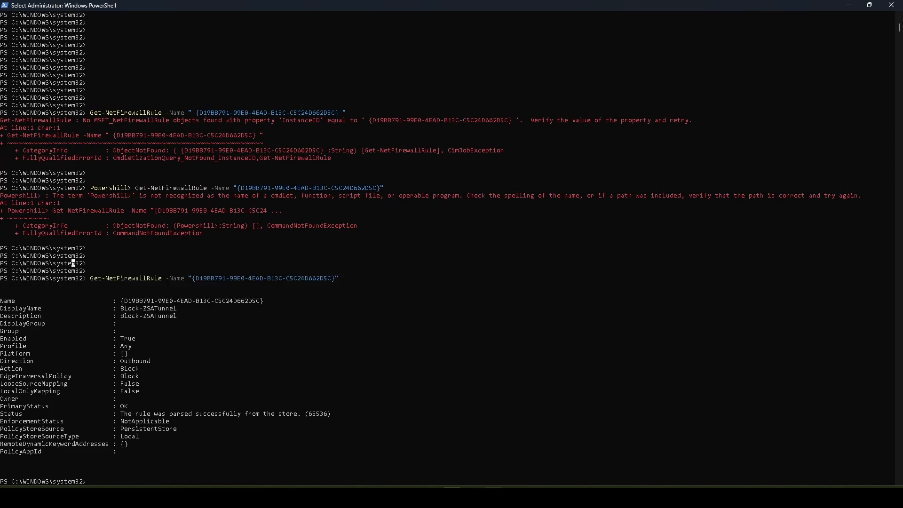
# Switch to Zscaler Client Connector and check the Internet Security service status against the PowerShell rule output.
pyautogui.hotkey('alt', 'Tab')
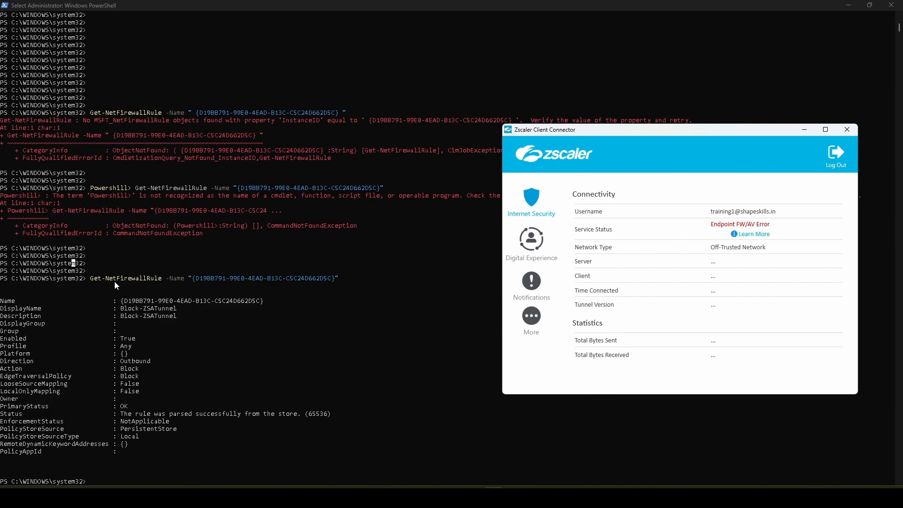
pyautogui.click(42, 271)
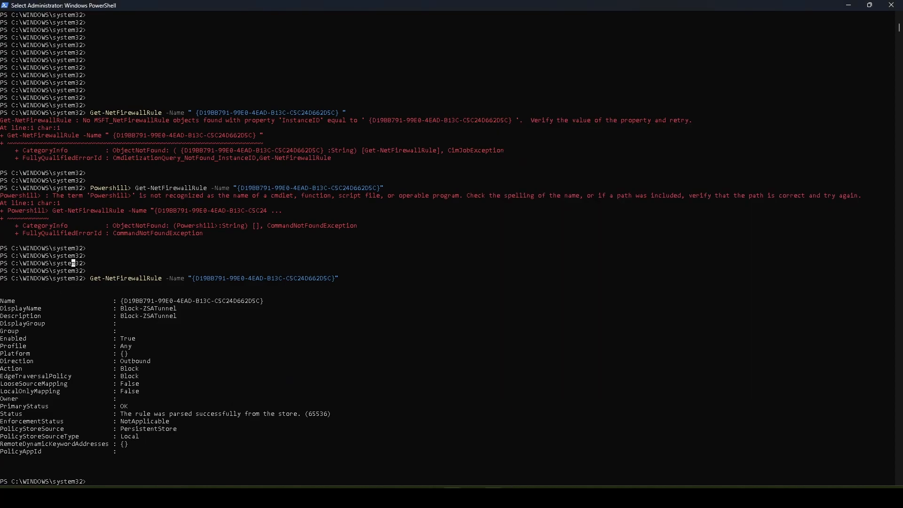
pyautogui.click(494, 498)
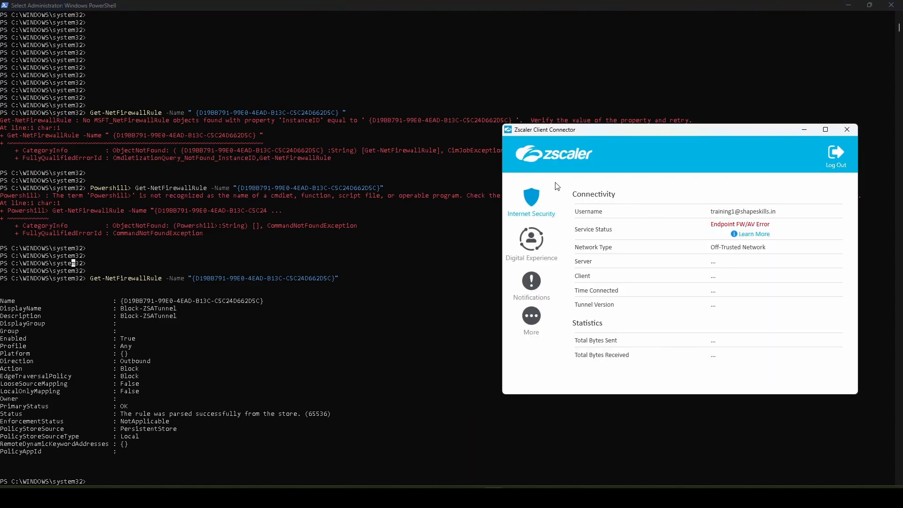